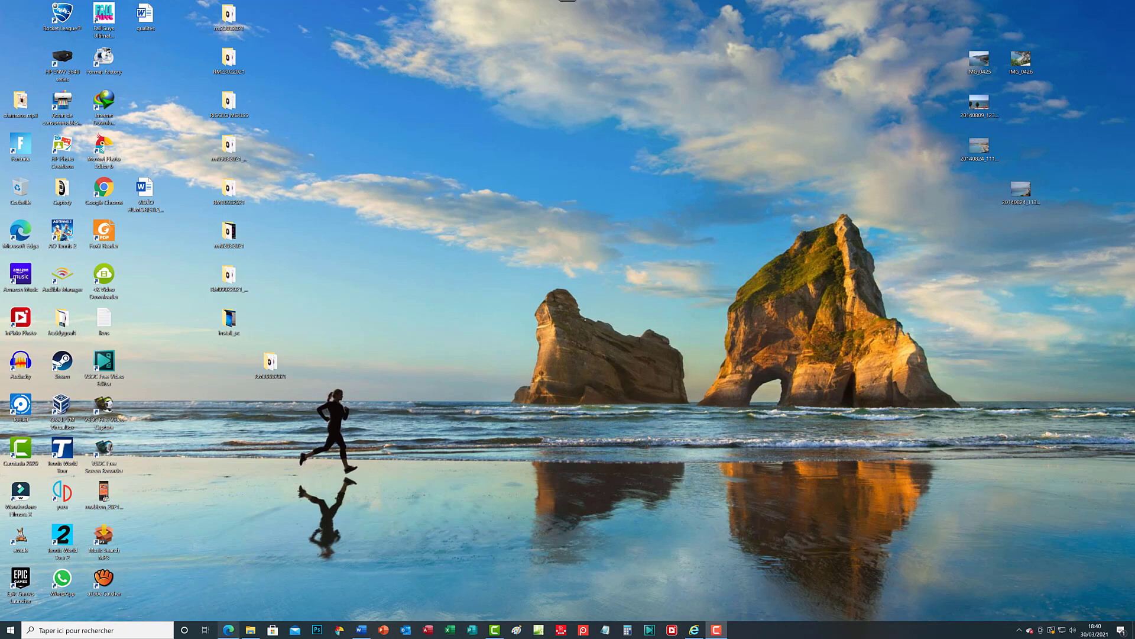
# Switch to the Microsoft Edge window, close the downloads bar and show the tala.pages.ontraport.net page
pyautogui.moveTo(229, 632)
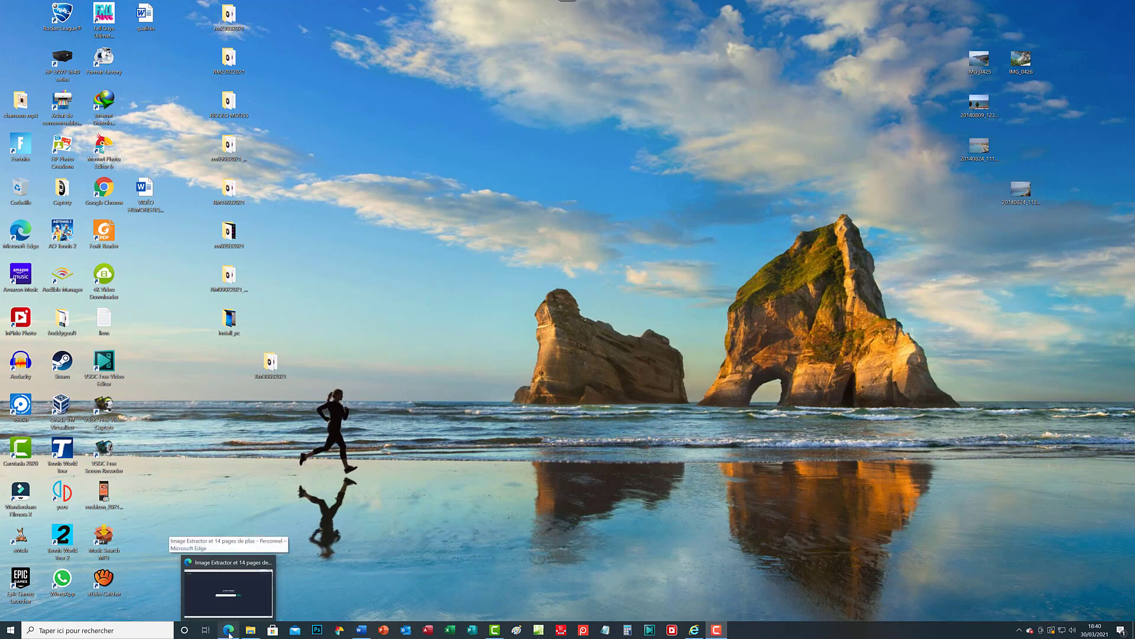
pyautogui.click(271, 540)
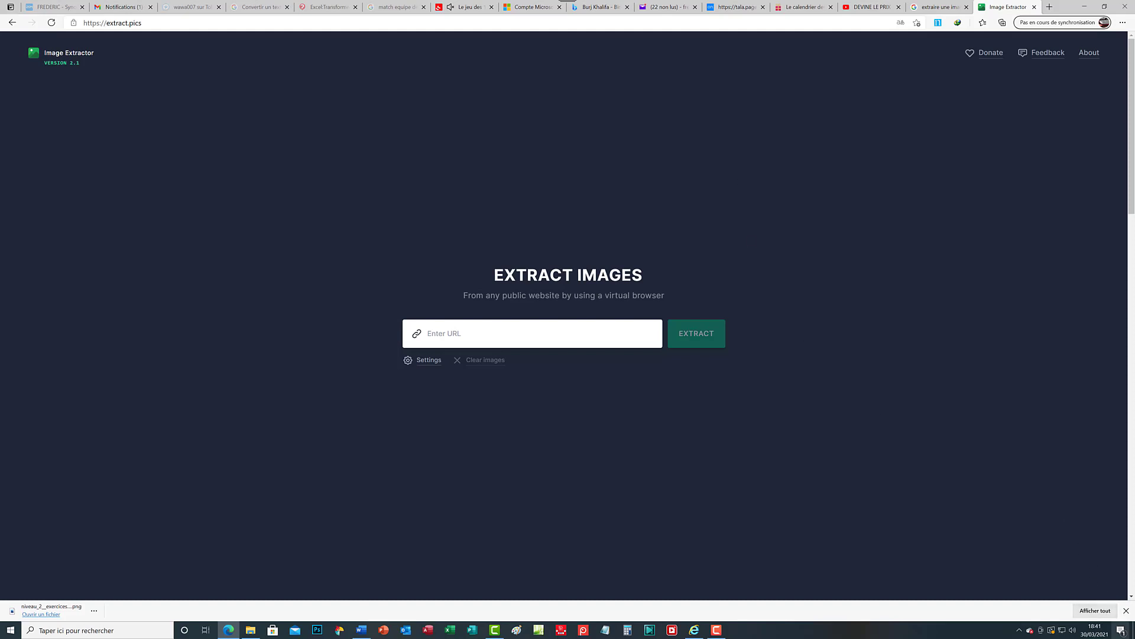
pyautogui.click(1126, 610)
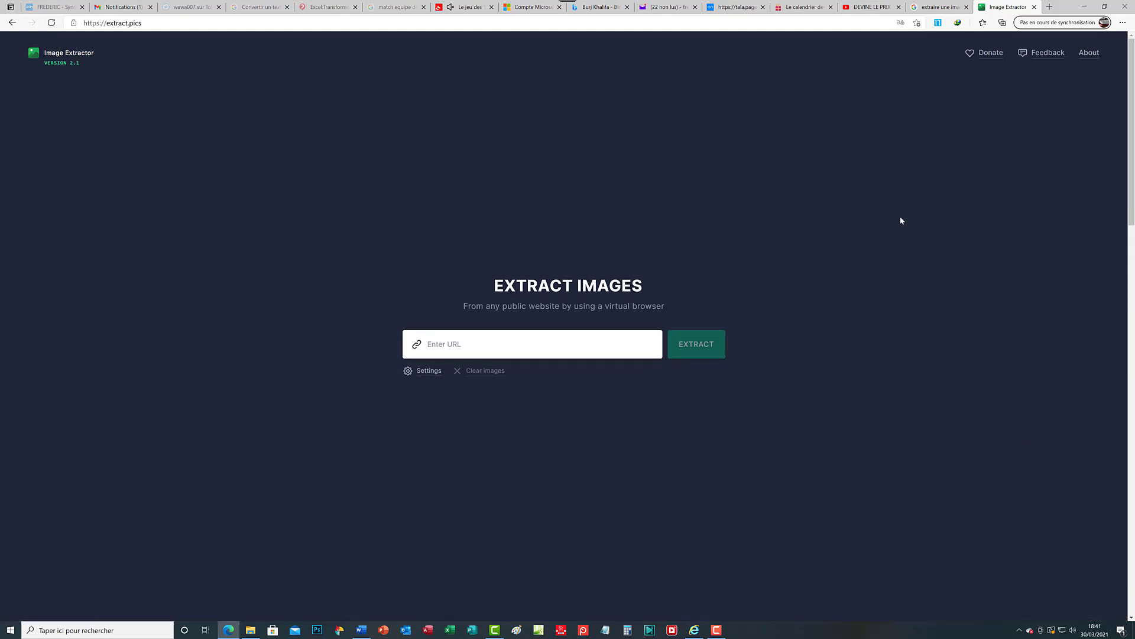
pyautogui.click(741, 11)
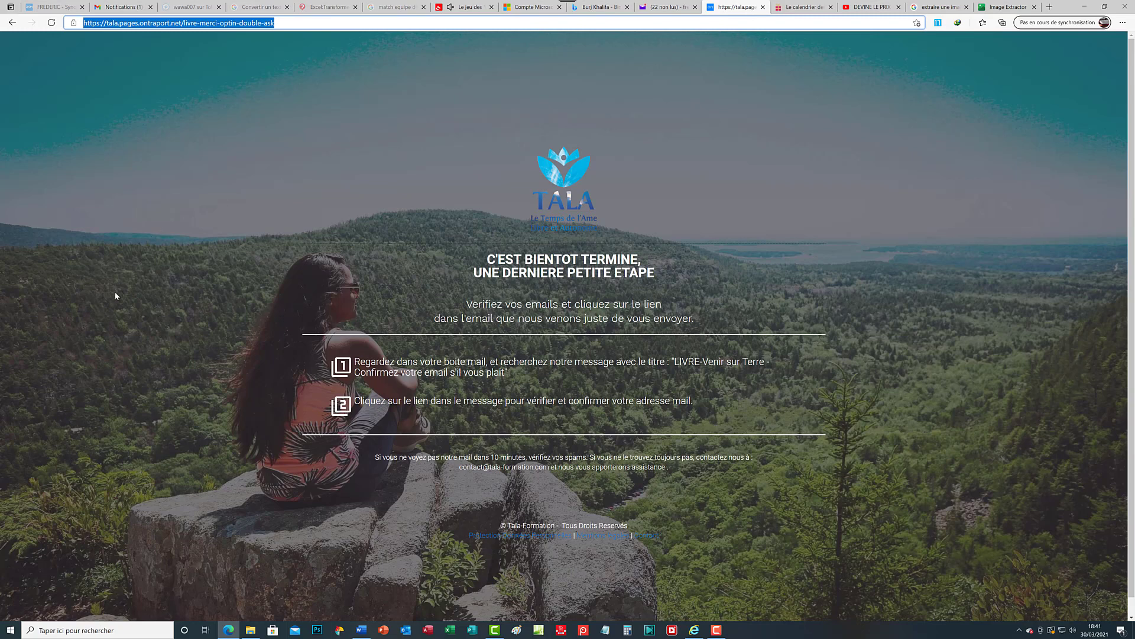
pyautogui.rightClick(729, 240)
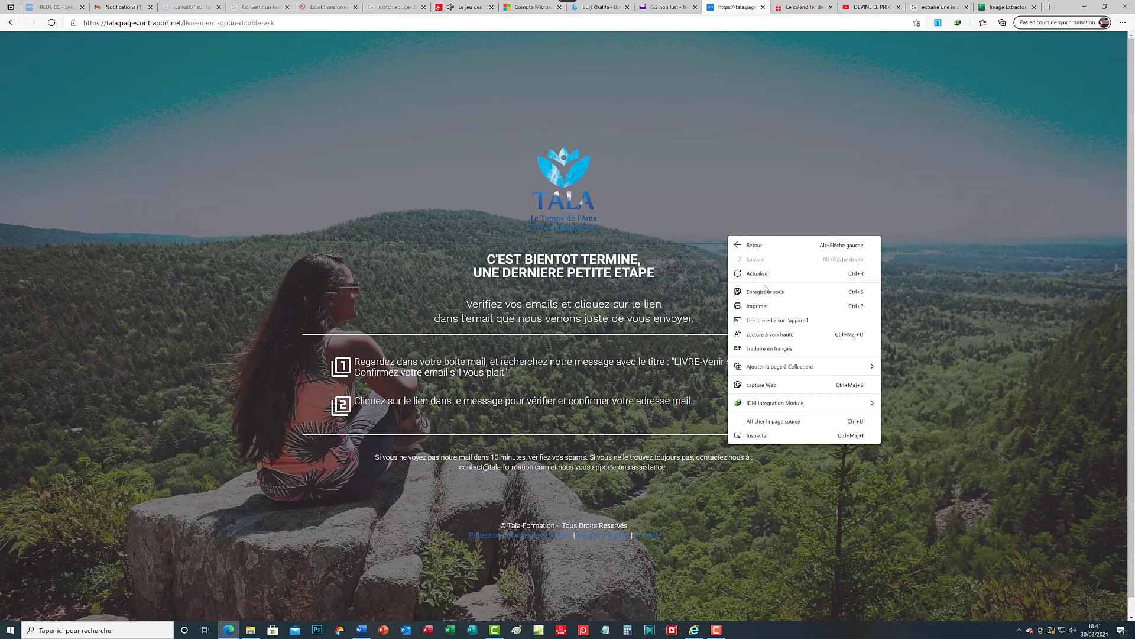
pyautogui.click(769, 292)
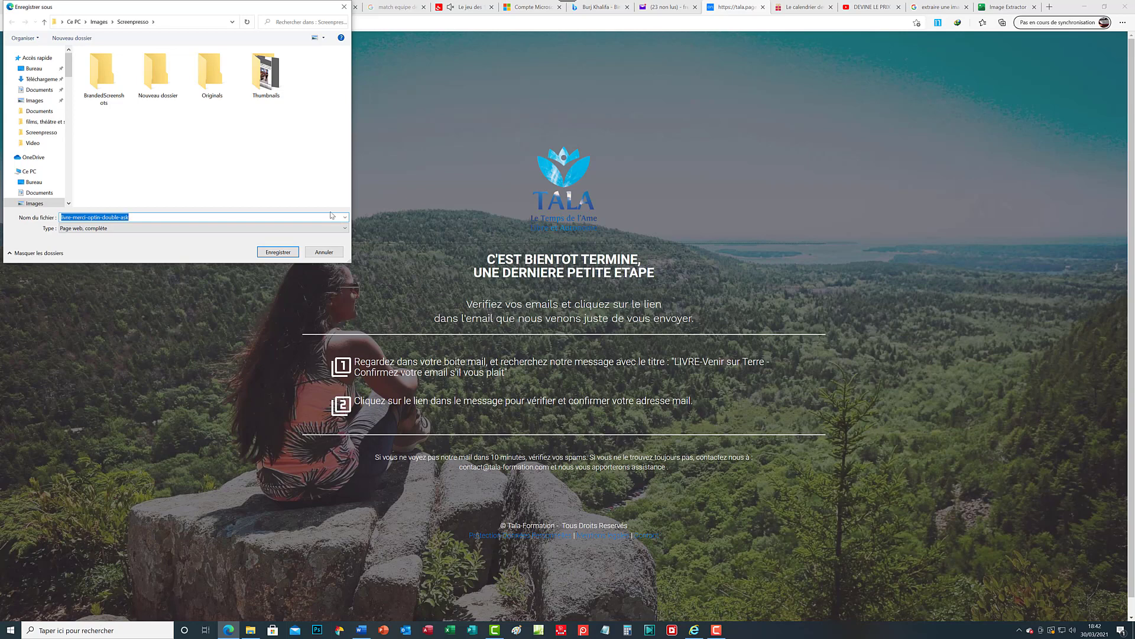
pyautogui.click(343, 10)
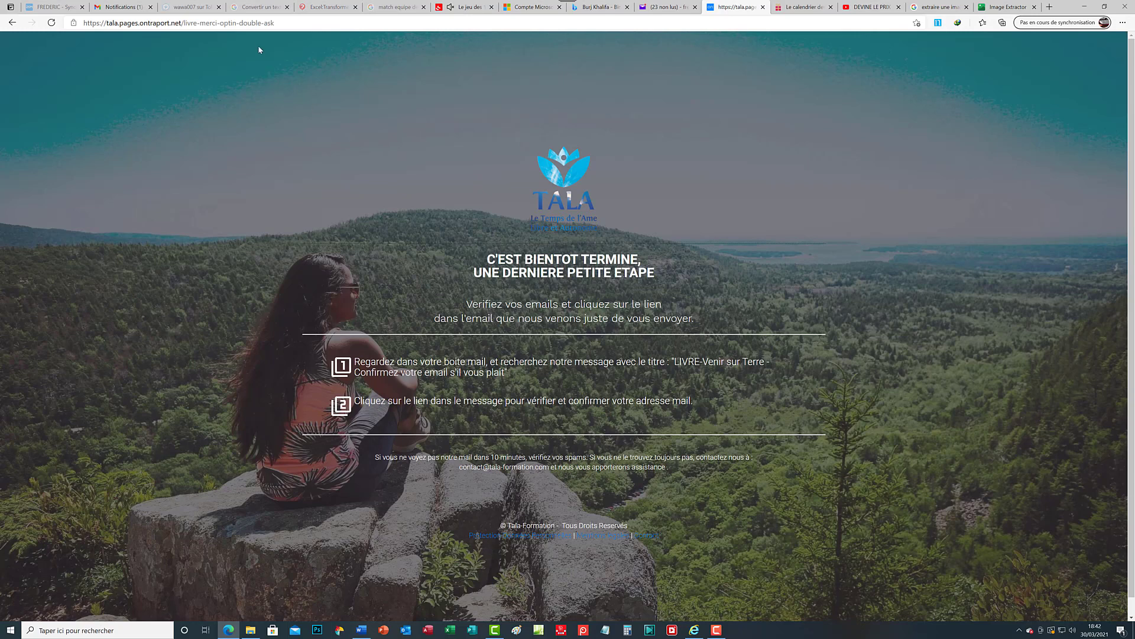
# Copy the full web address of the TALA page
pyautogui.click(285, 23)
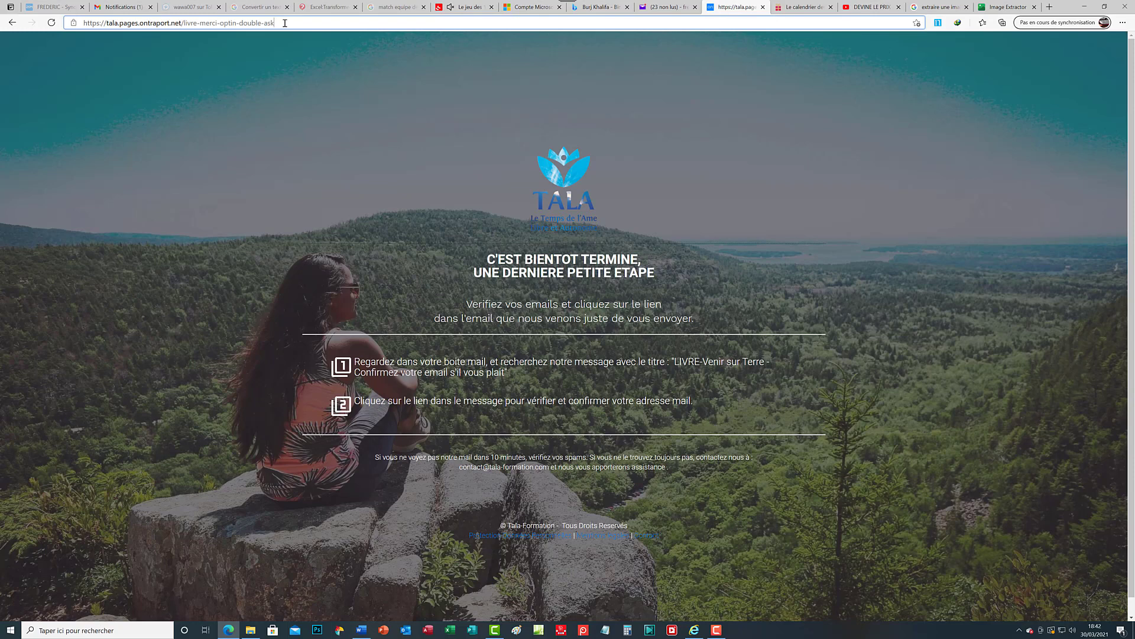
pyautogui.moveTo(273, 23); pyautogui.dragTo(67, 31)
pyautogui.hotkey('ctrl', 'c')
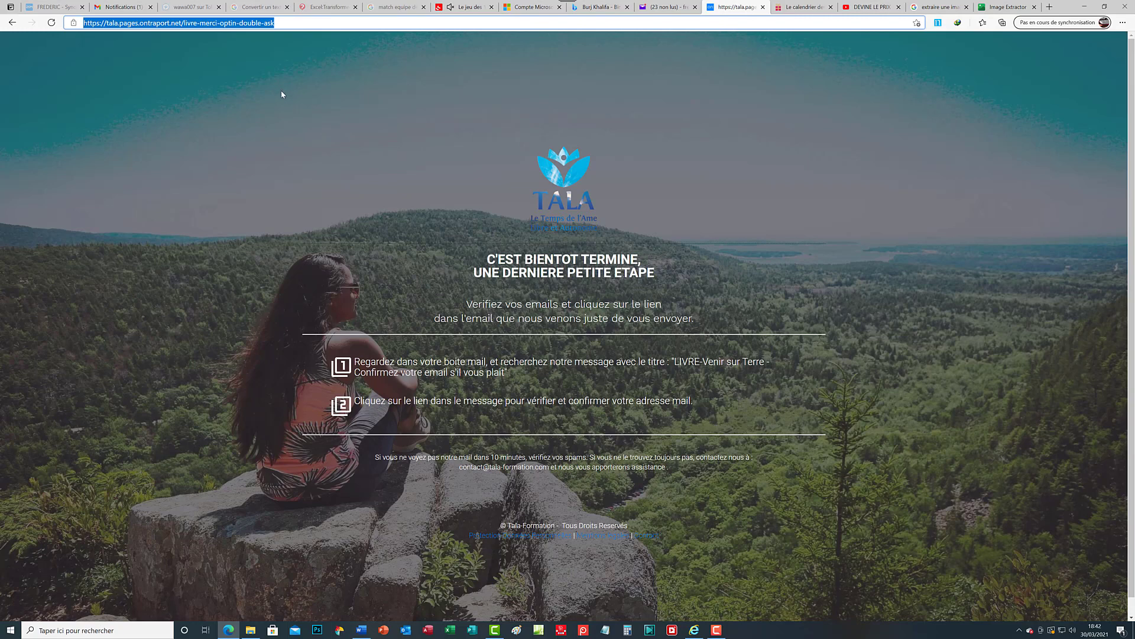
# Paste the copied TALA page address into Image Extractor and extract the page's images
pyautogui.click(1007, 10)
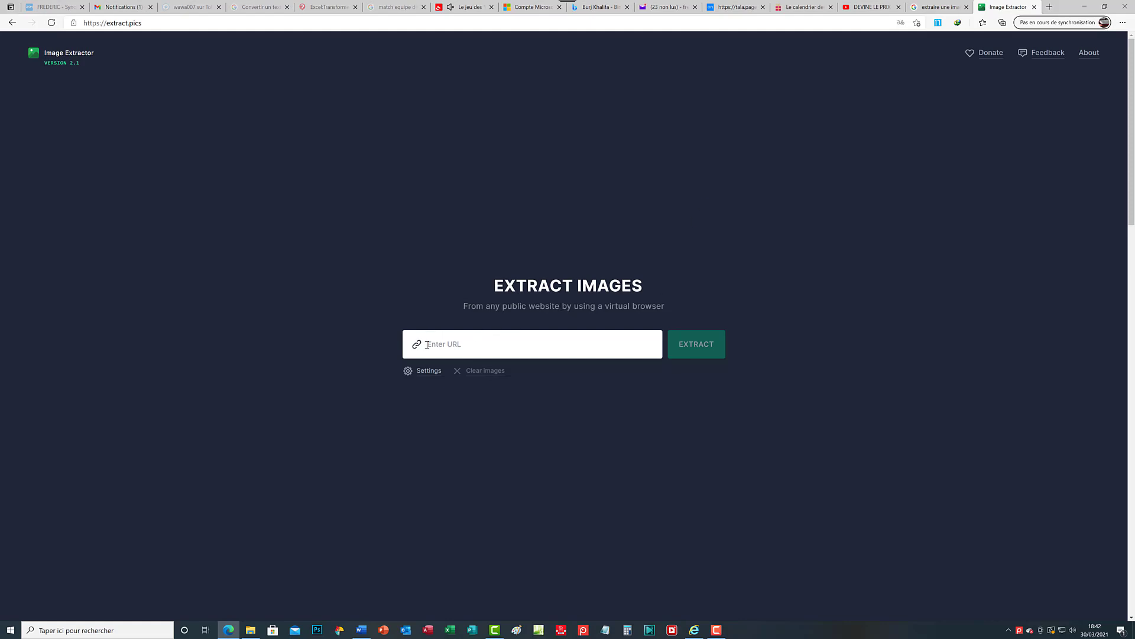
pyautogui.click(429, 344)
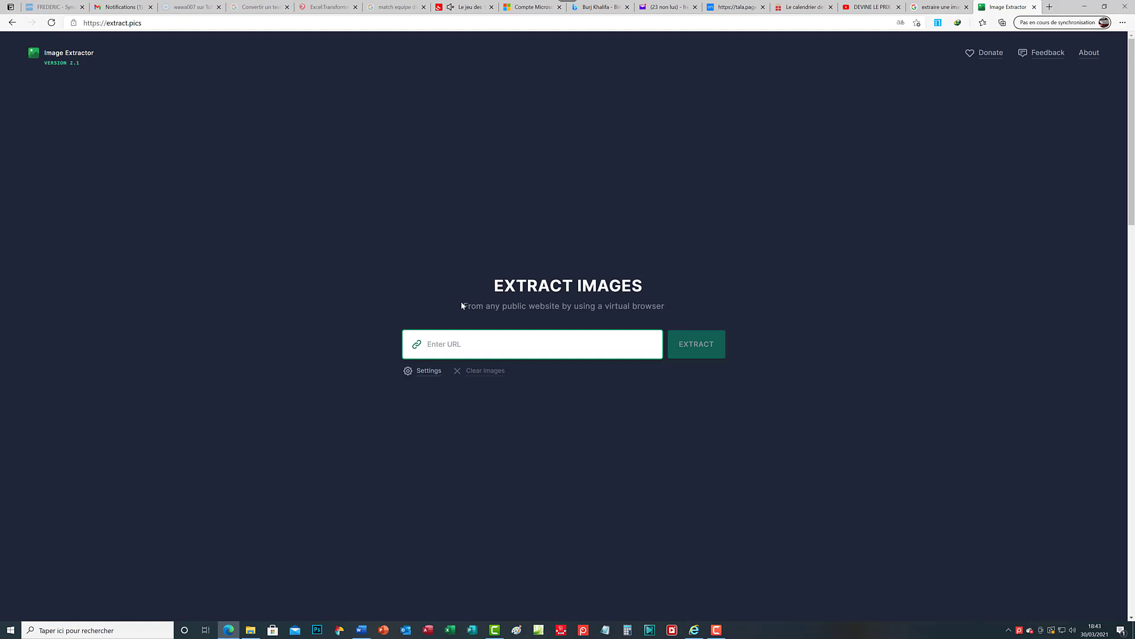
pyautogui.hotkey('ctrl', 'v')
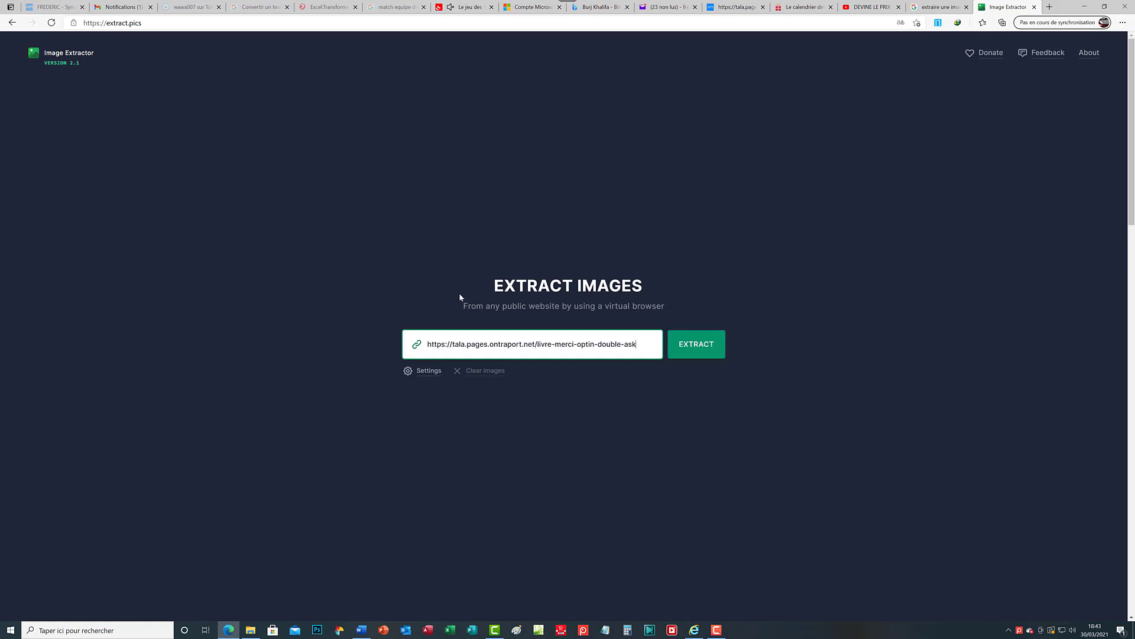
pyautogui.click(699, 349)
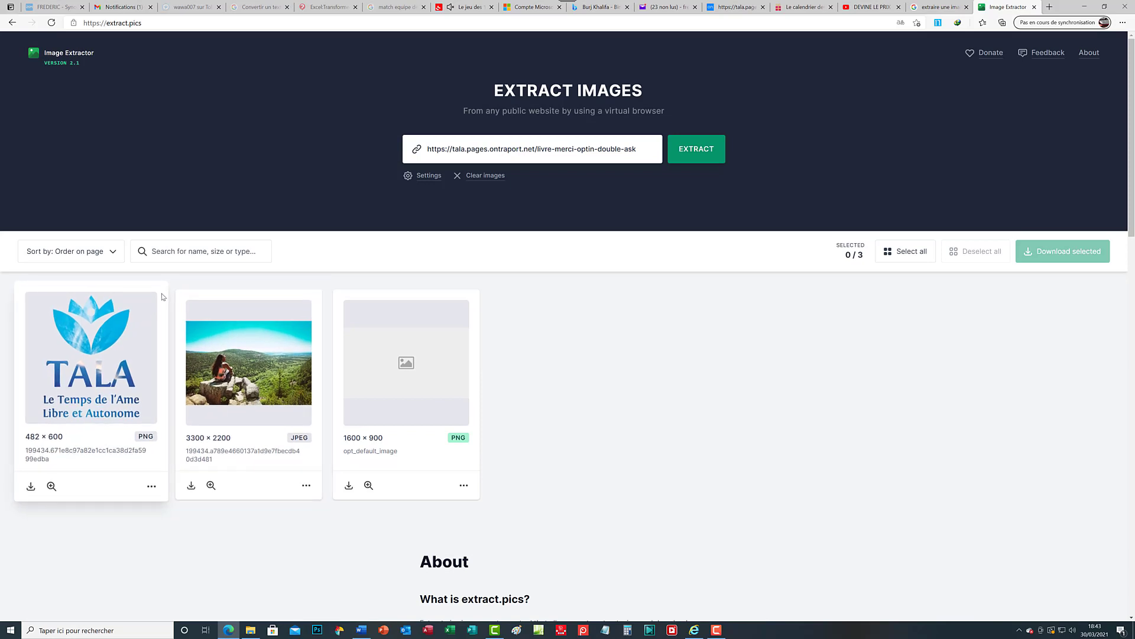
# Select the logo, landscape photo and placeholder image one by one, and clear the whole selection
pyautogui.click(132, 335)
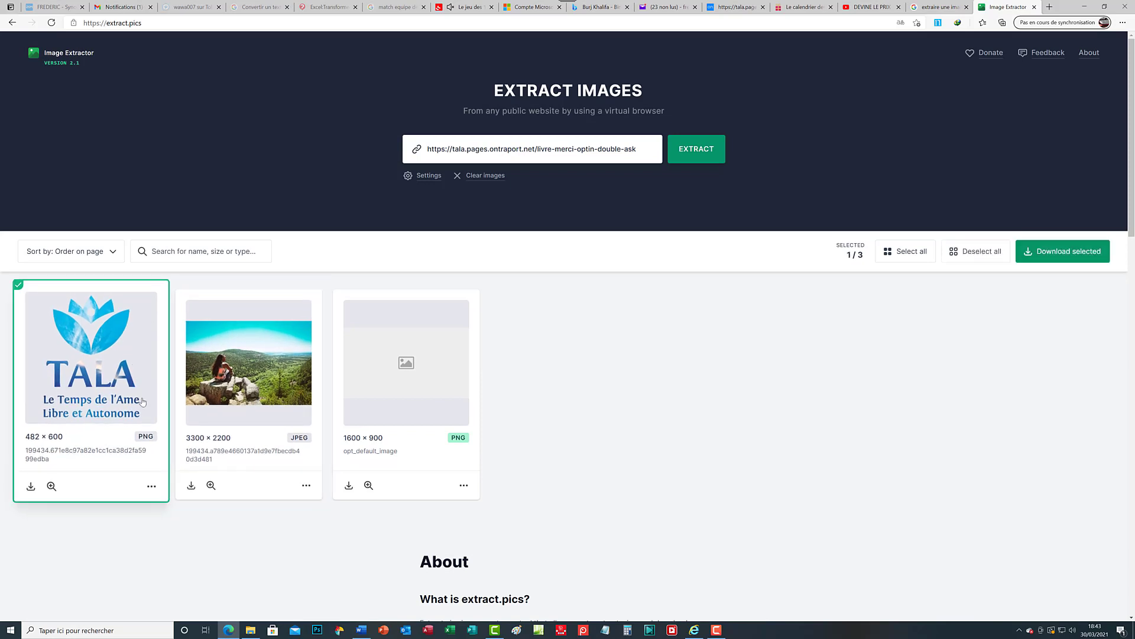
pyautogui.click(240, 350)
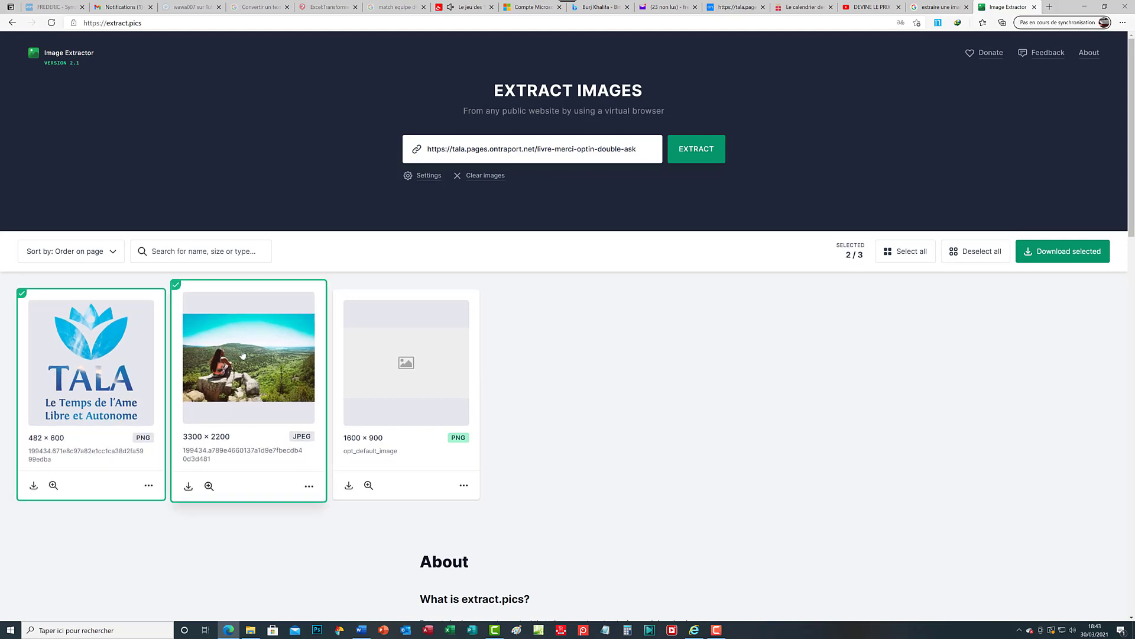
pyautogui.click(401, 417)
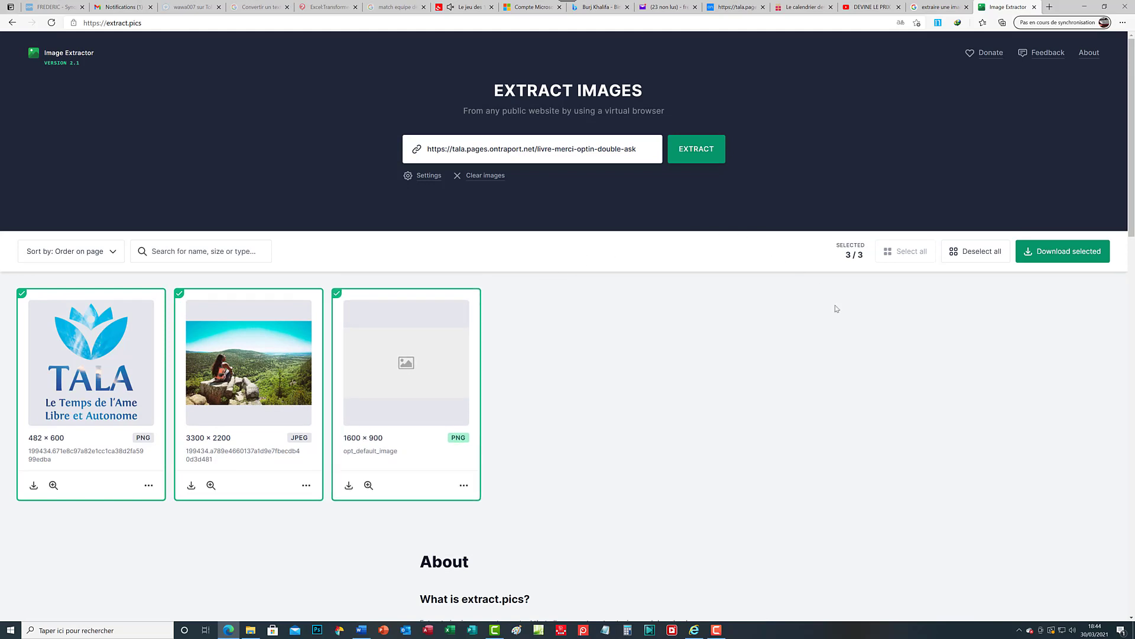
pyautogui.click(979, 256)
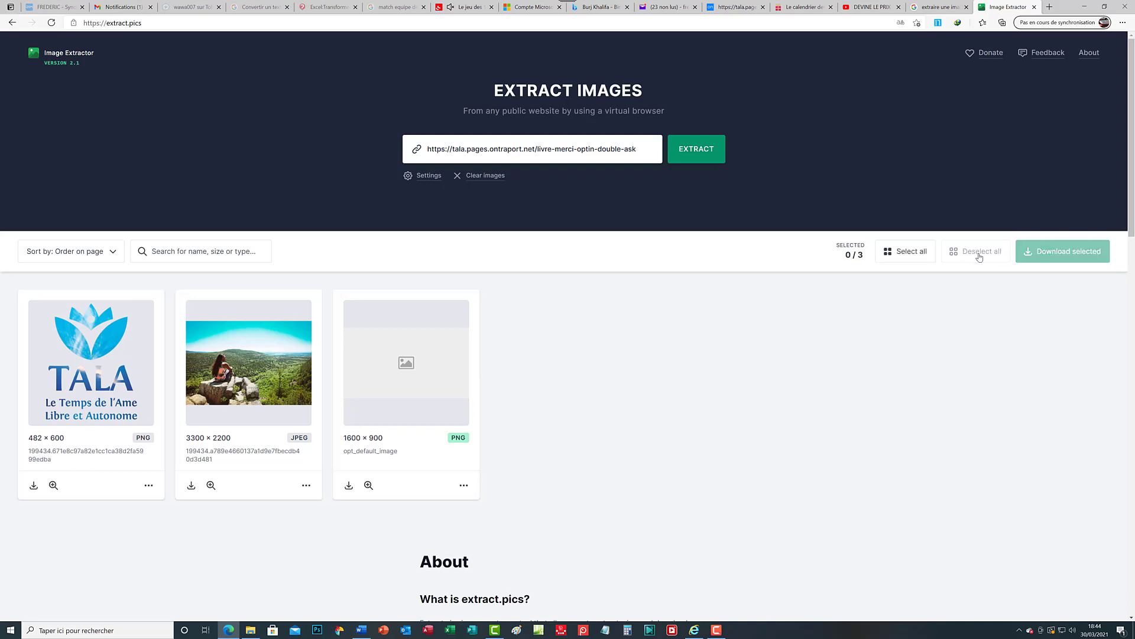
# Select all extracted images and download the logo, landscape photo and placeholder image individually
pyautogui.click(912, 258)
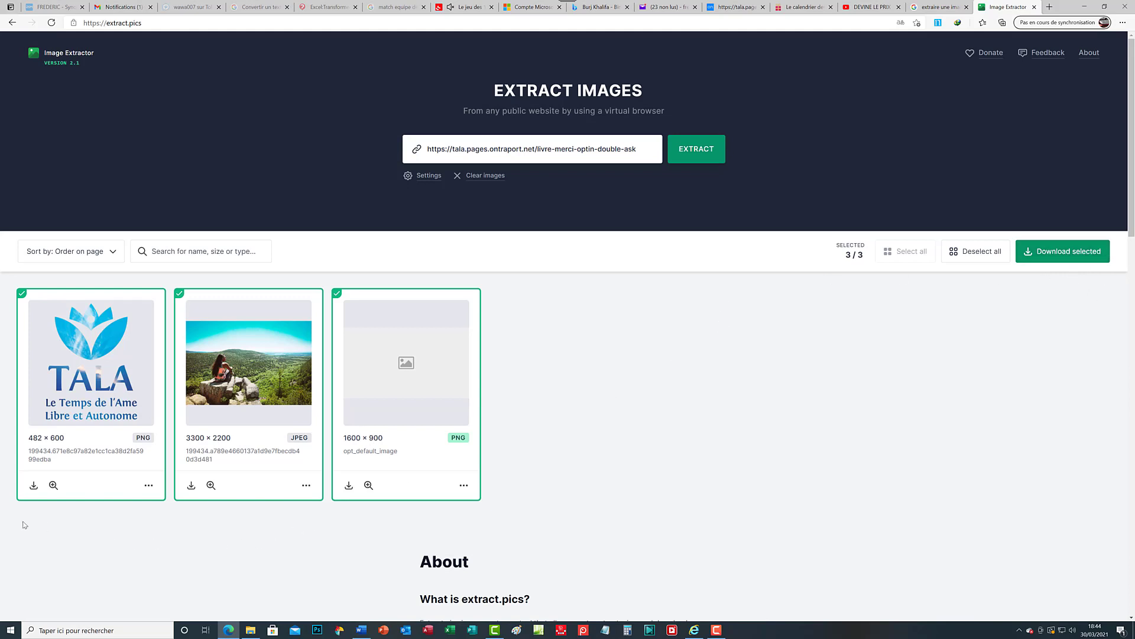
pyautogui.click(30, 491)
pyautogui.click(188, 486)
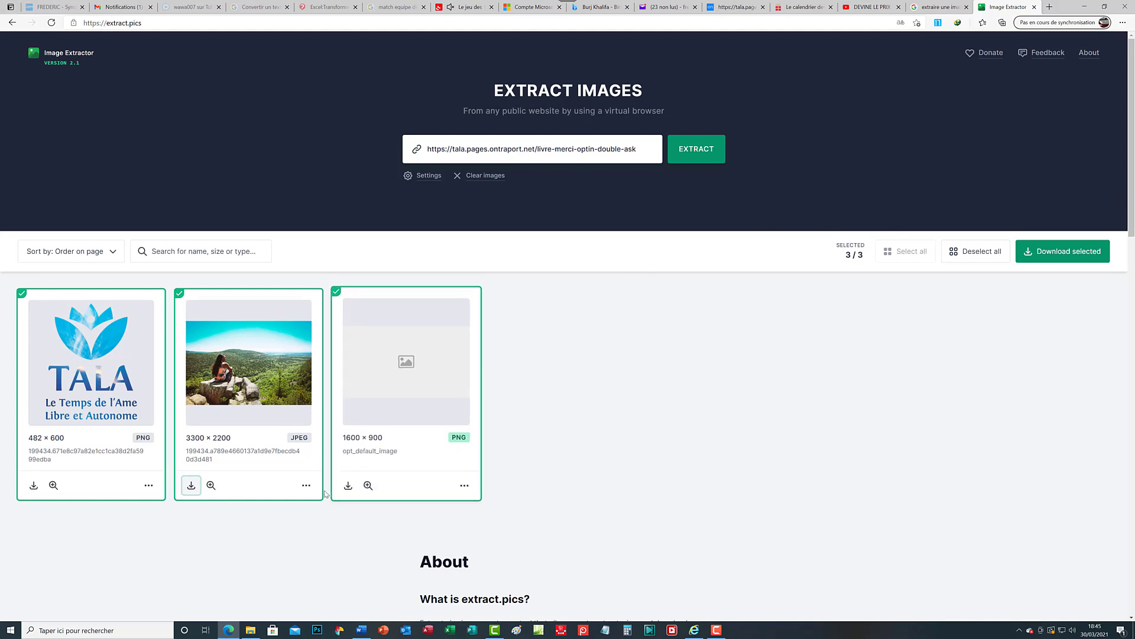
pyautogui.click(346, 488)
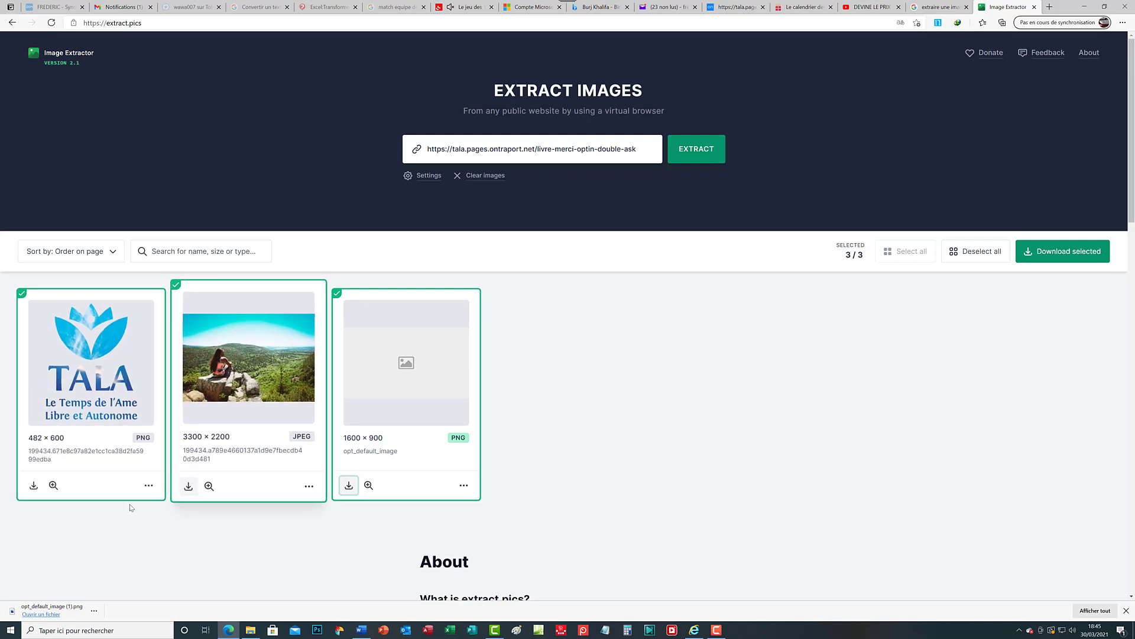
# Preview the TALA logo enlarged, invert its background and download it
pyautogui.click(52, 485)
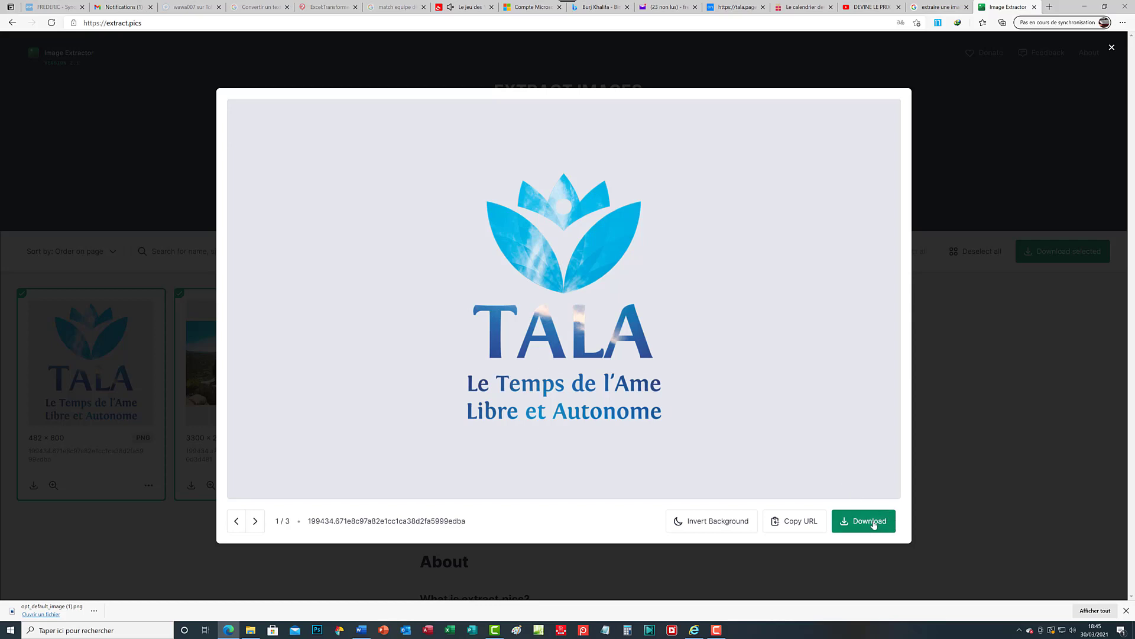
pyautogui.click(718, 525)
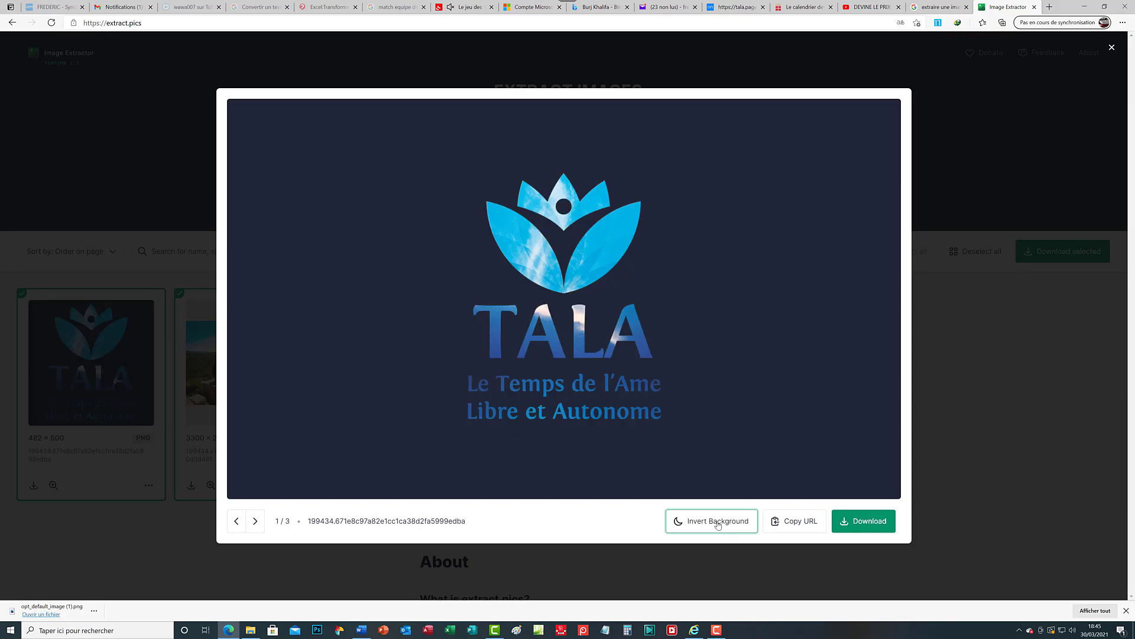
pyautogui.click(878, 523)
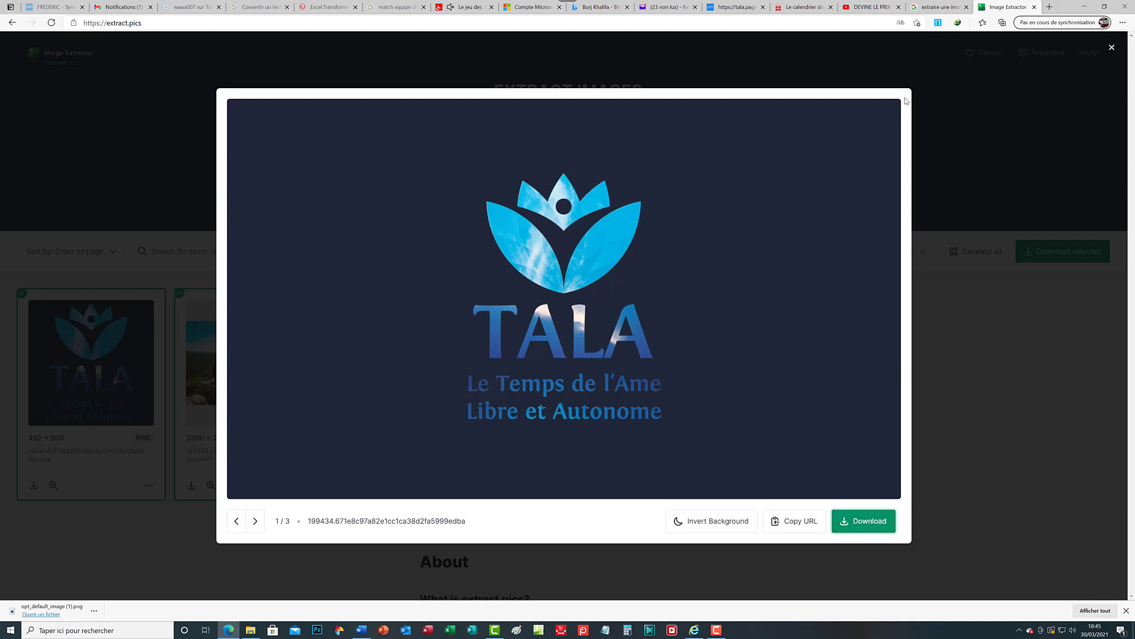
# Advance the preview to the landscape photo, invert its background and download it
pyautogui.click(255, 523)
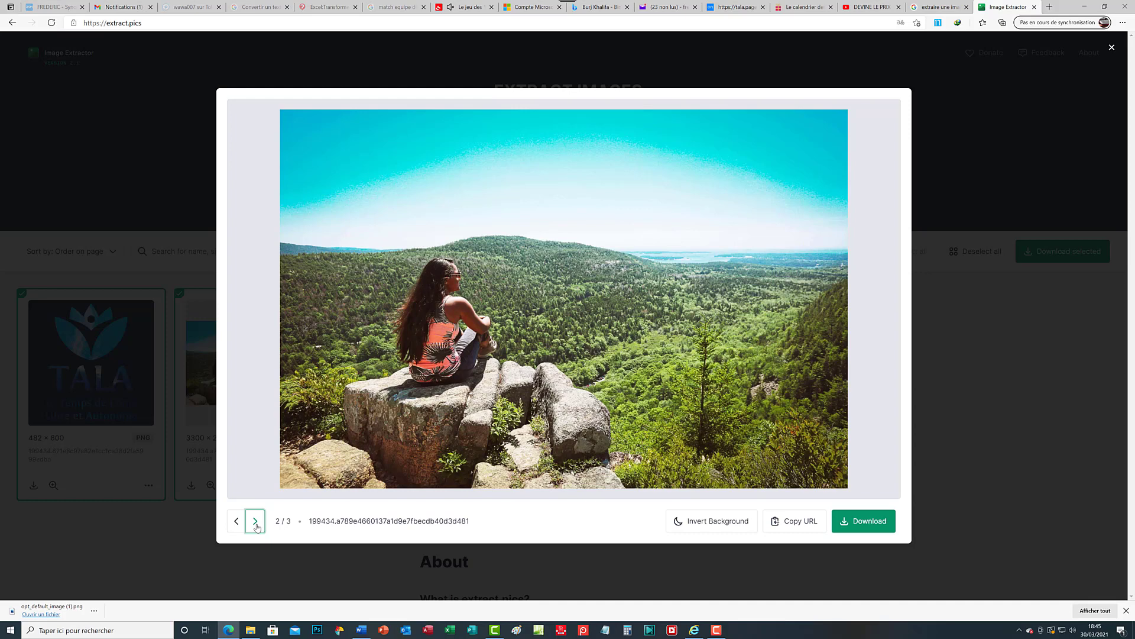
pyautogui.click(733, 525)
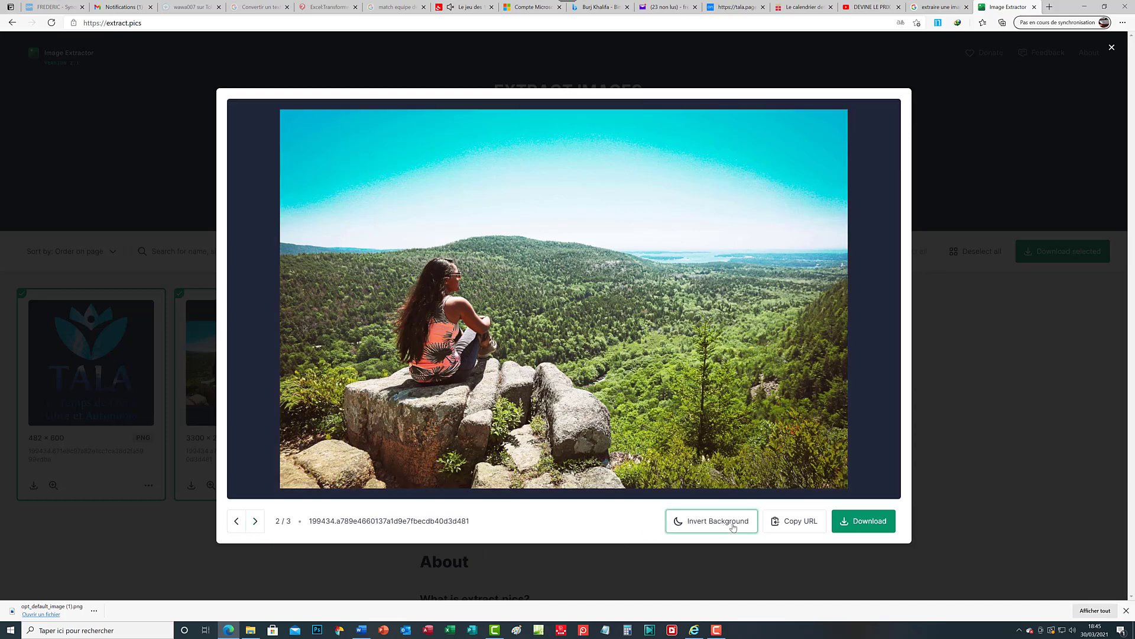
pyautogui.click(883, 525)
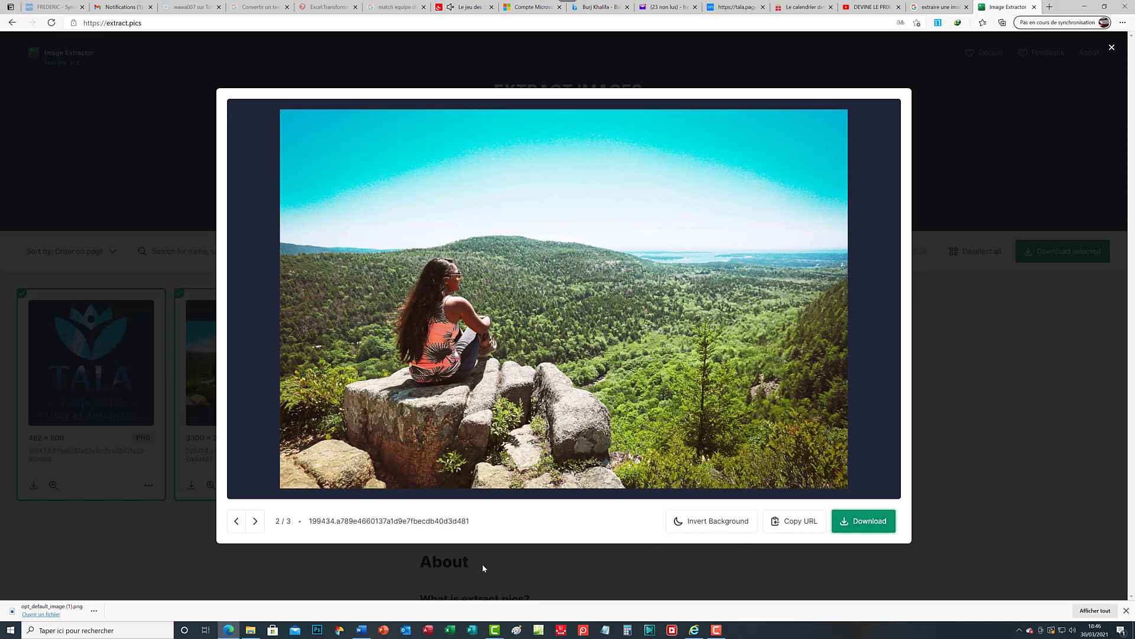
# Advance the preview to opt_default_image, download it with the background inverted, and close the preview
pyautogui.click(255, 521)
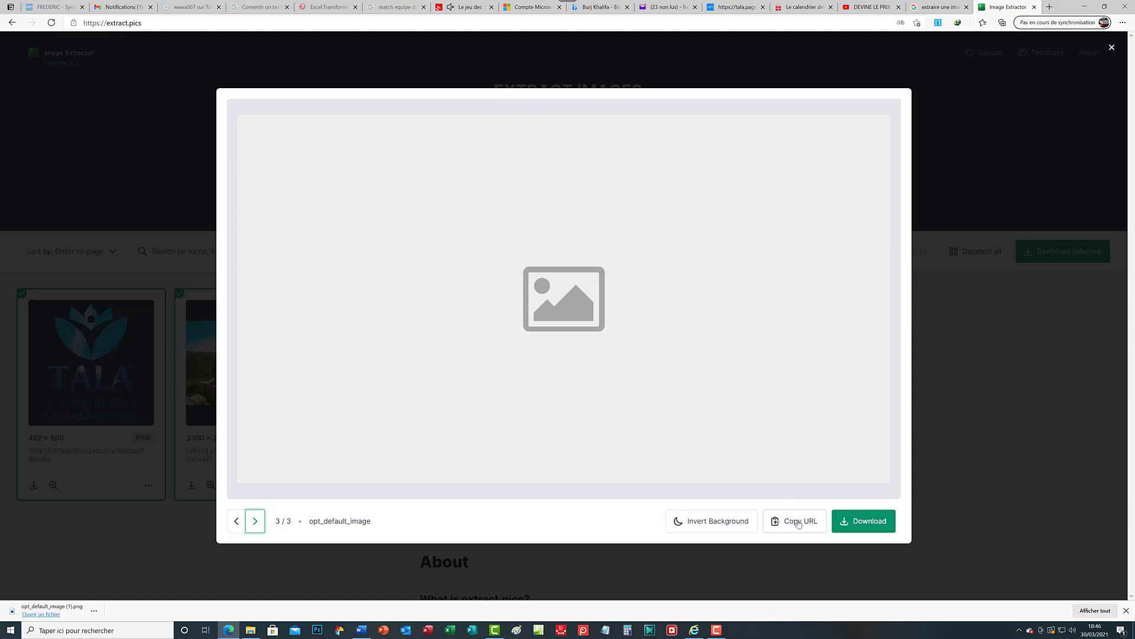
pyautogui.click(709, 520)
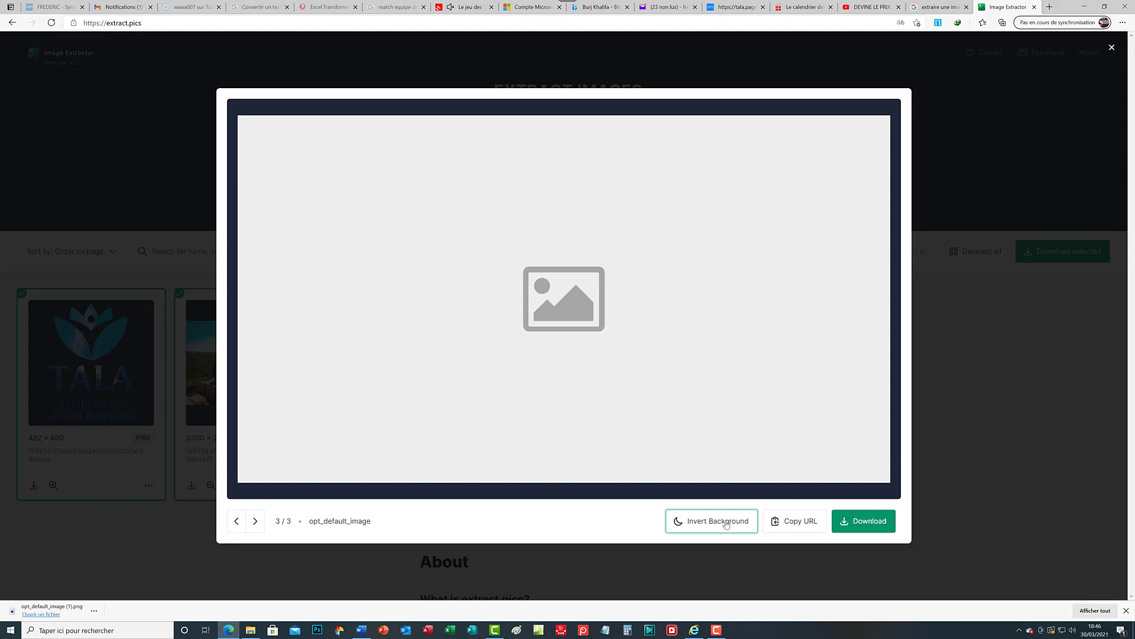
pyautogui.click(858, 522)
pyautogui.click(859, 522)
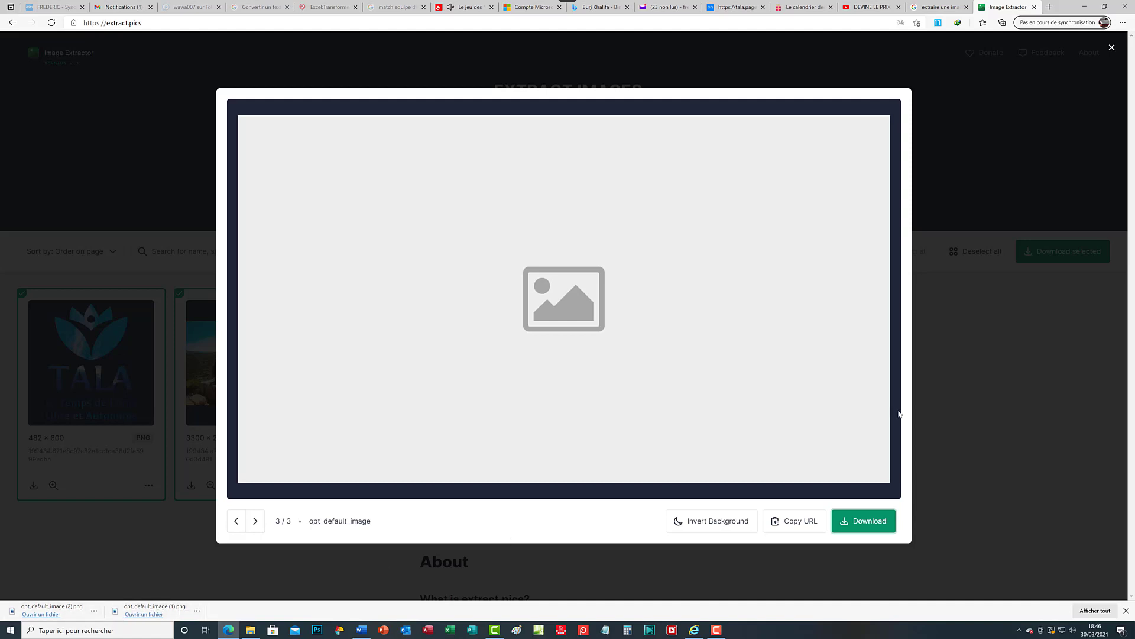
pyautogui.click(1112, 50)
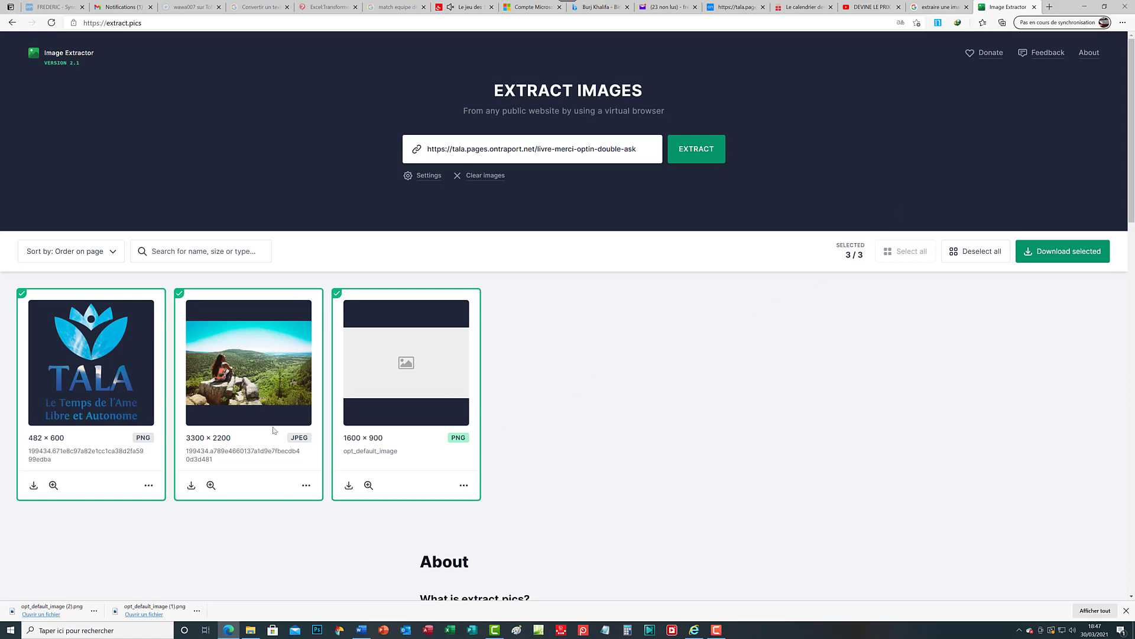
pyautogui.rightClick(110, 362)
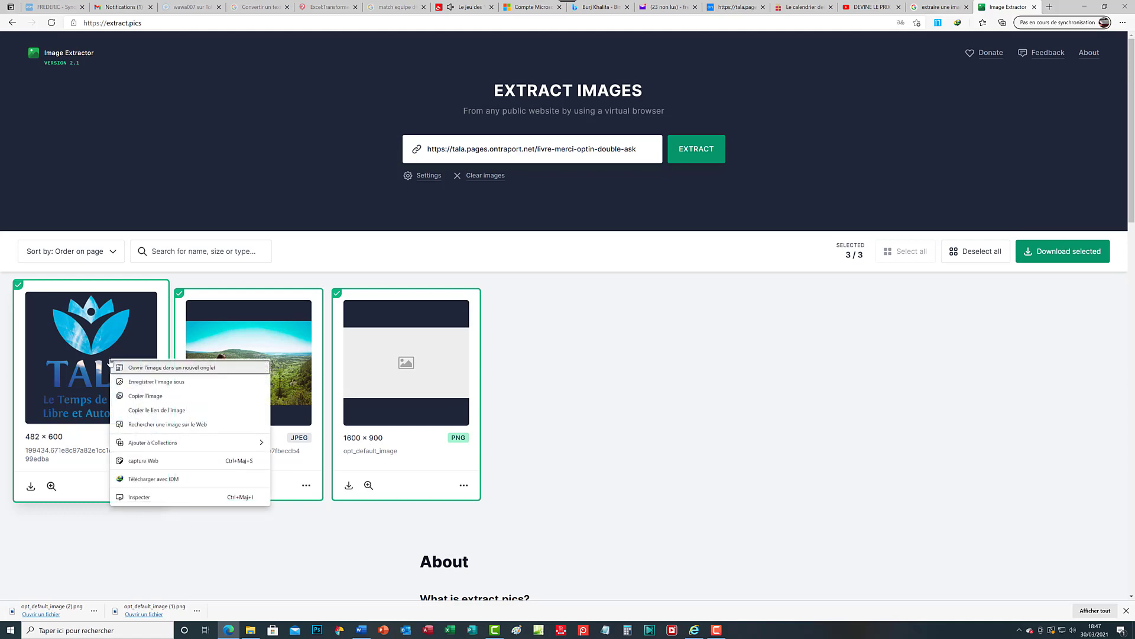
pyautogui.click(140, 383)
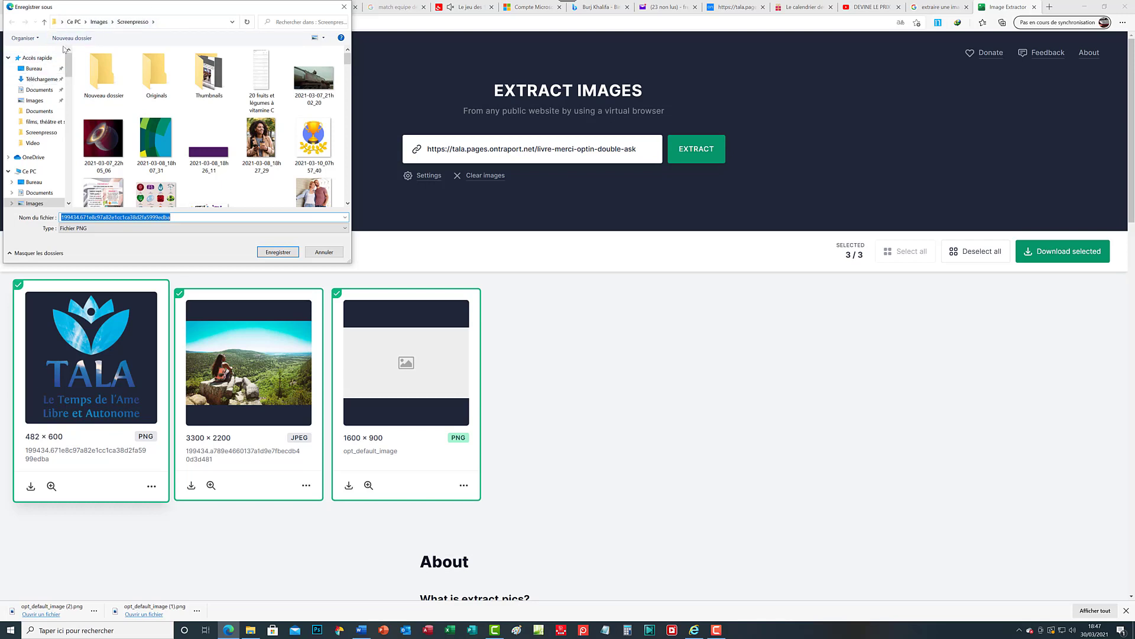
pyautogui.click(346, 10)
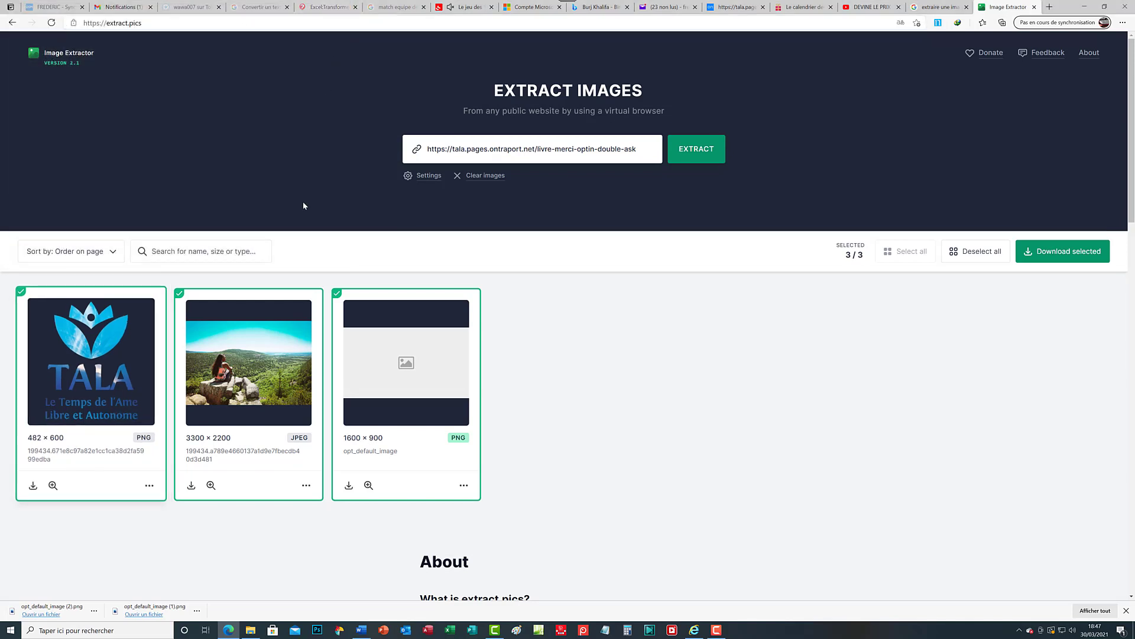
# Save the landscape photo as a JPG named "femme et nature" in the Screenpresso folder and clear the extracted images
pyautogui.rightClick(237, 367)
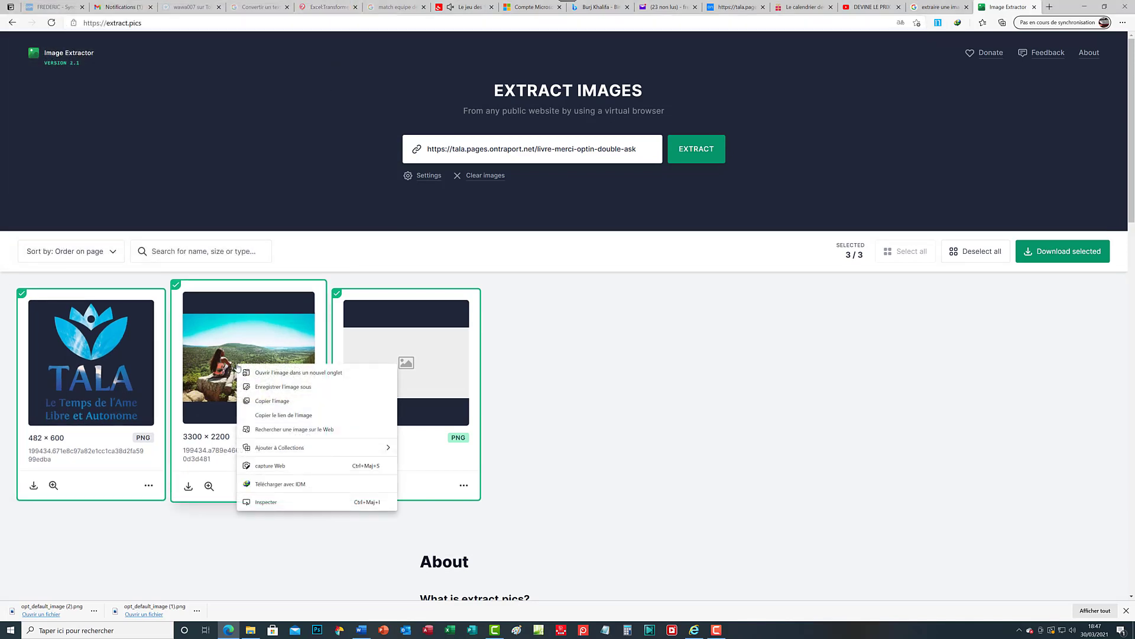
pyautogui.click(312, 391)
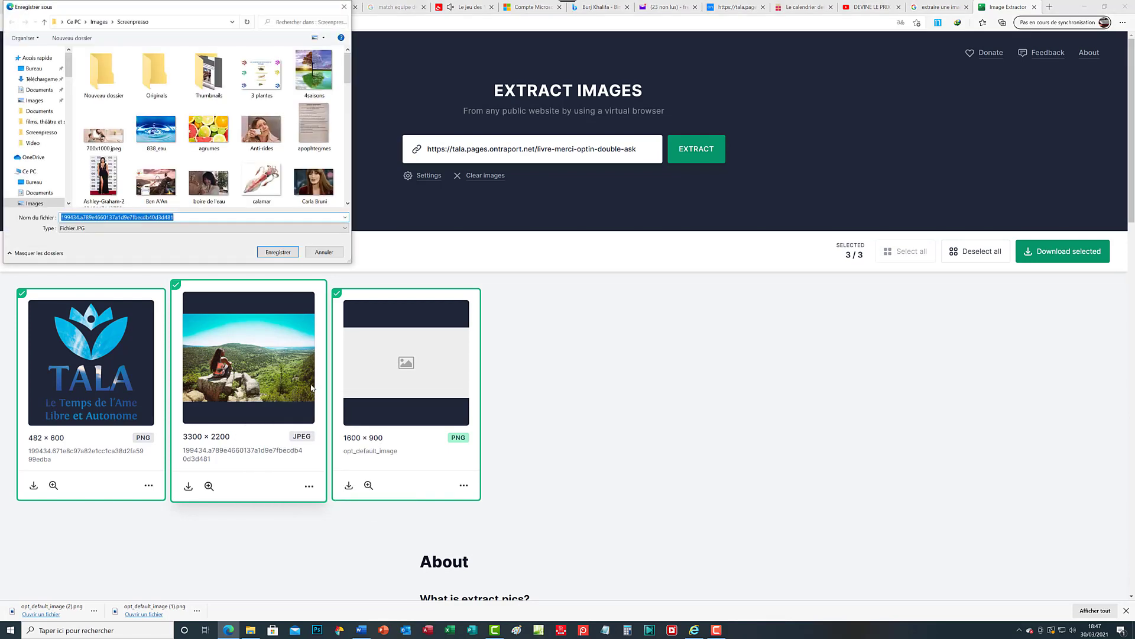
pyautogui.click(180, 216)
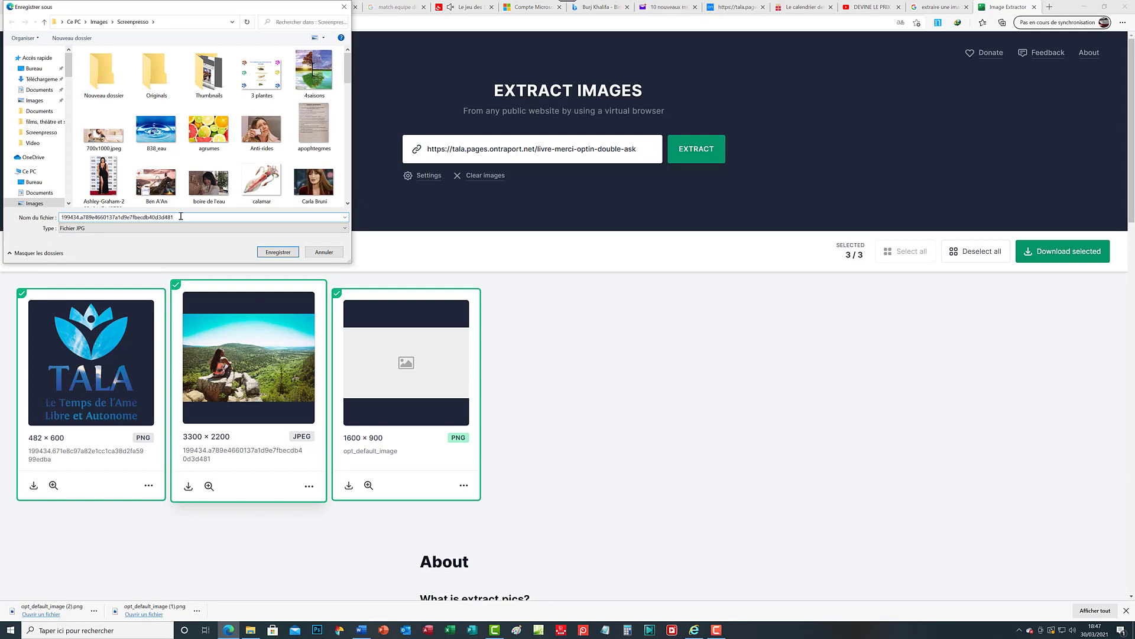
pyautogui.hotkey('shift', 'Home')
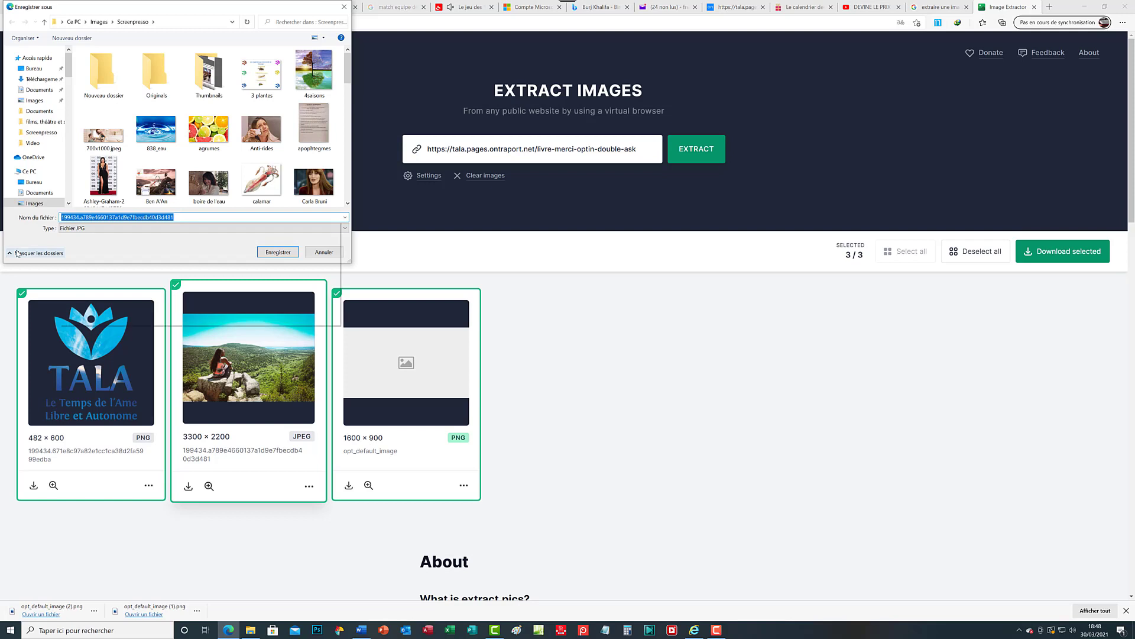
pyautogui.write('fem')
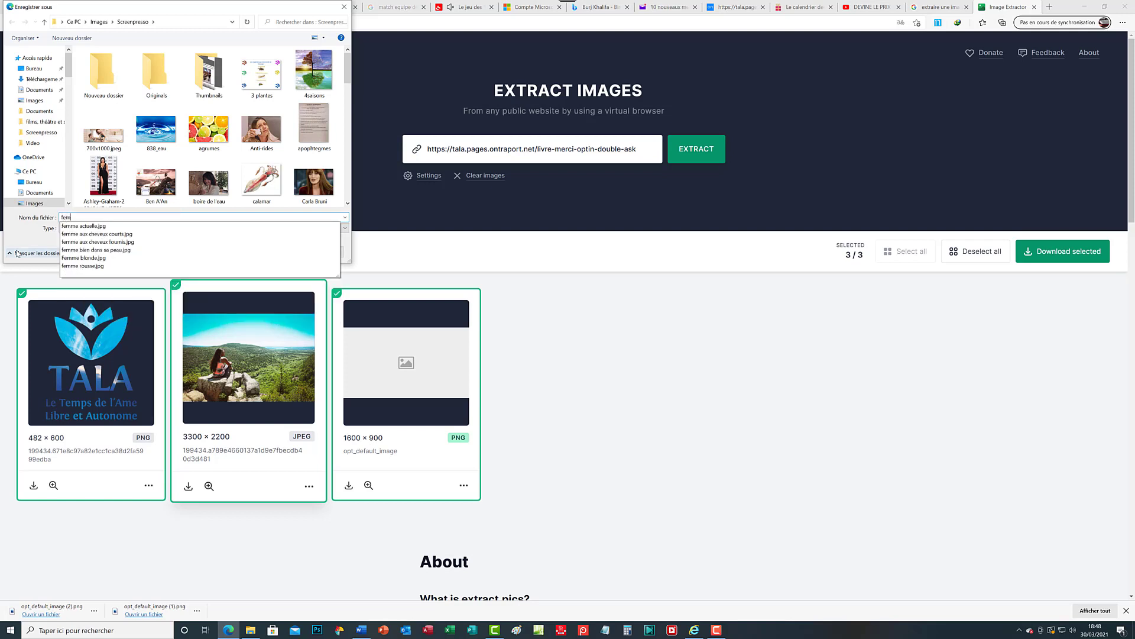
pyautogui.write('me et nature')
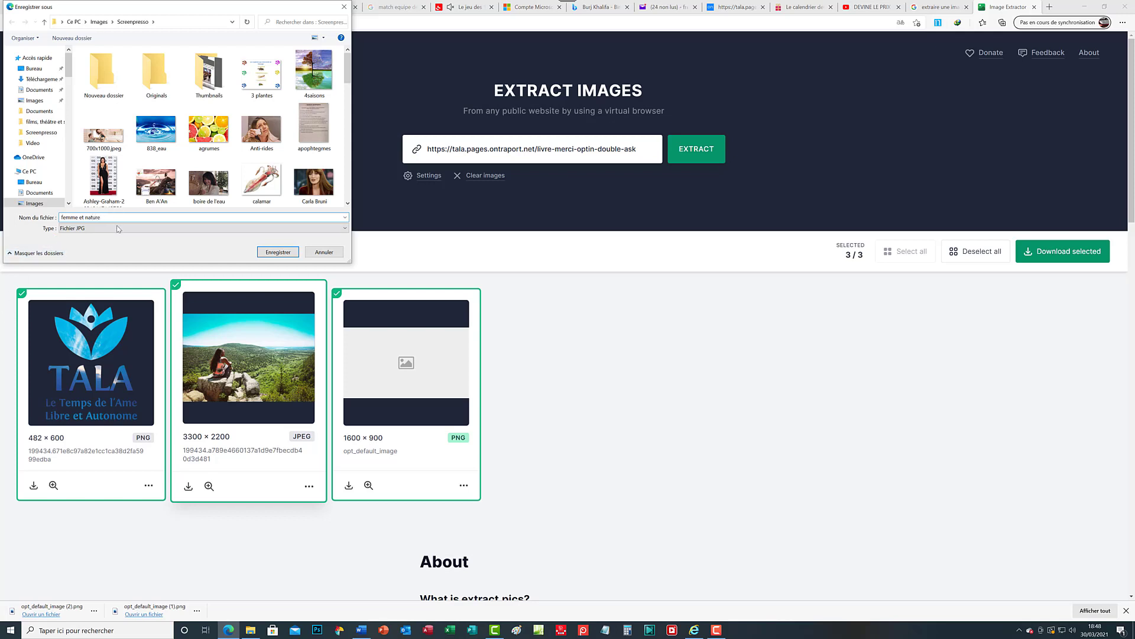
pyautogui.click(346, 230)
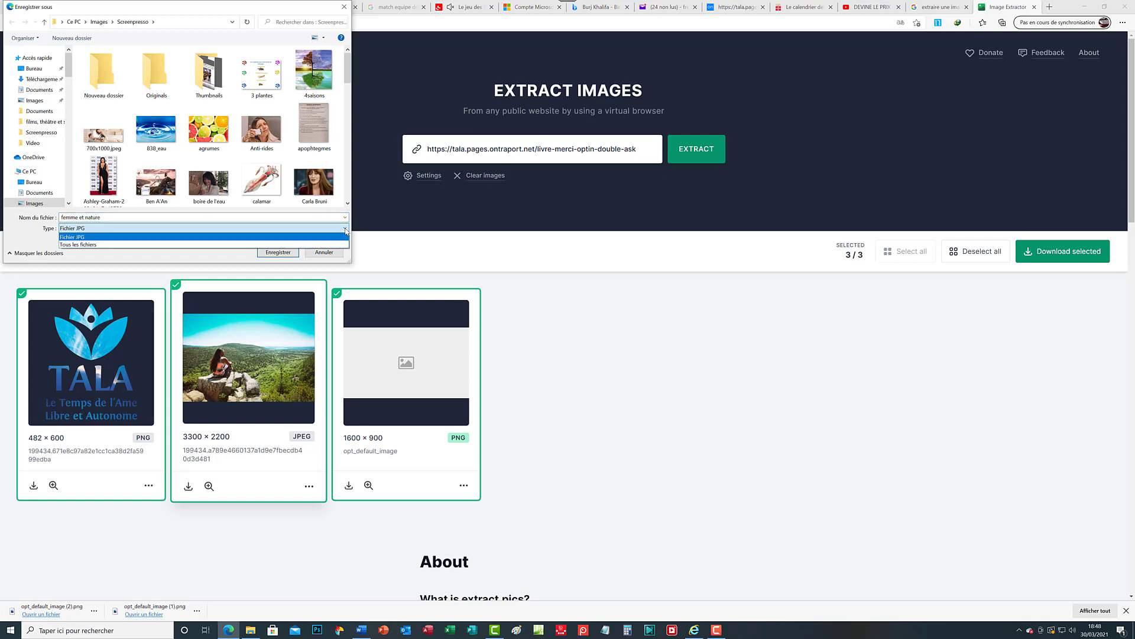
pyautogui.click(346, 231)
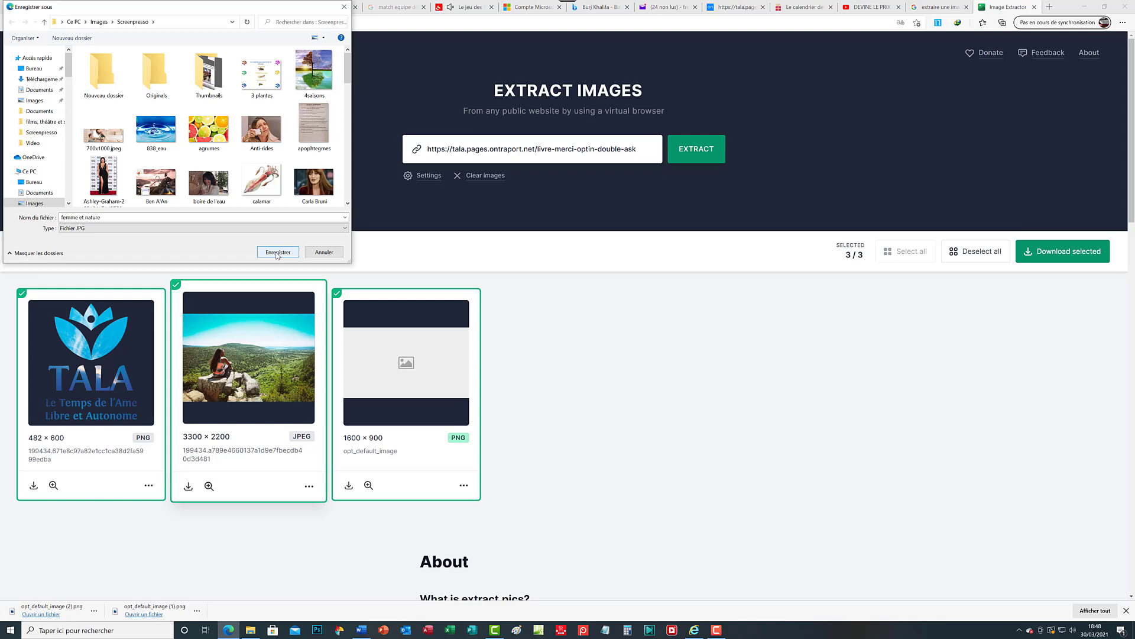
pyautogui.click(277, 253)
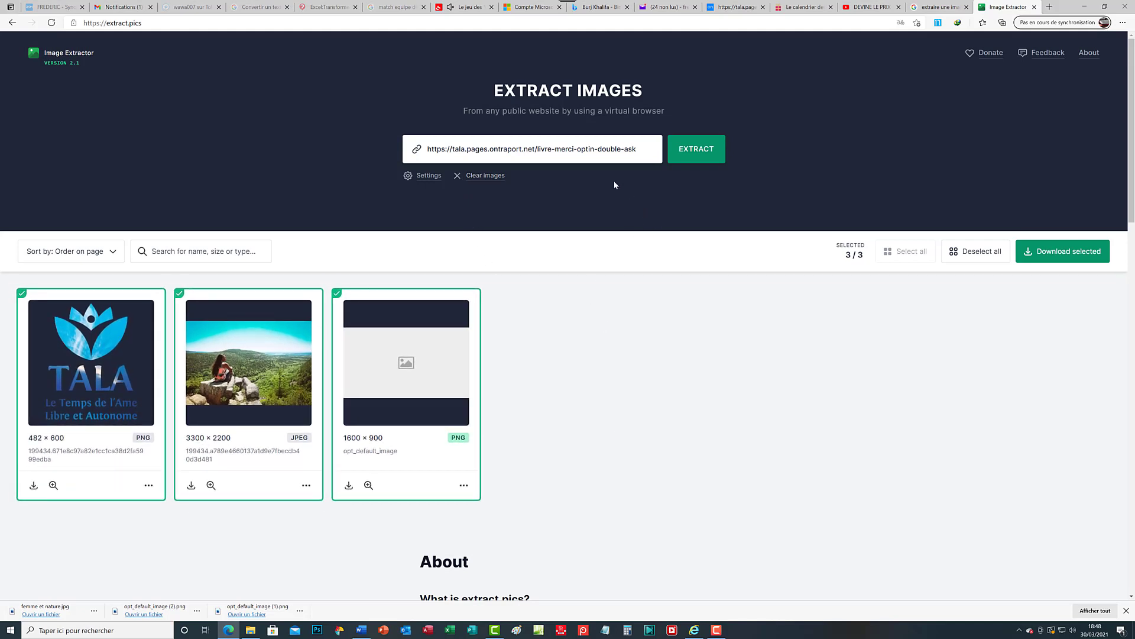
pyautogui.click(456, 176)
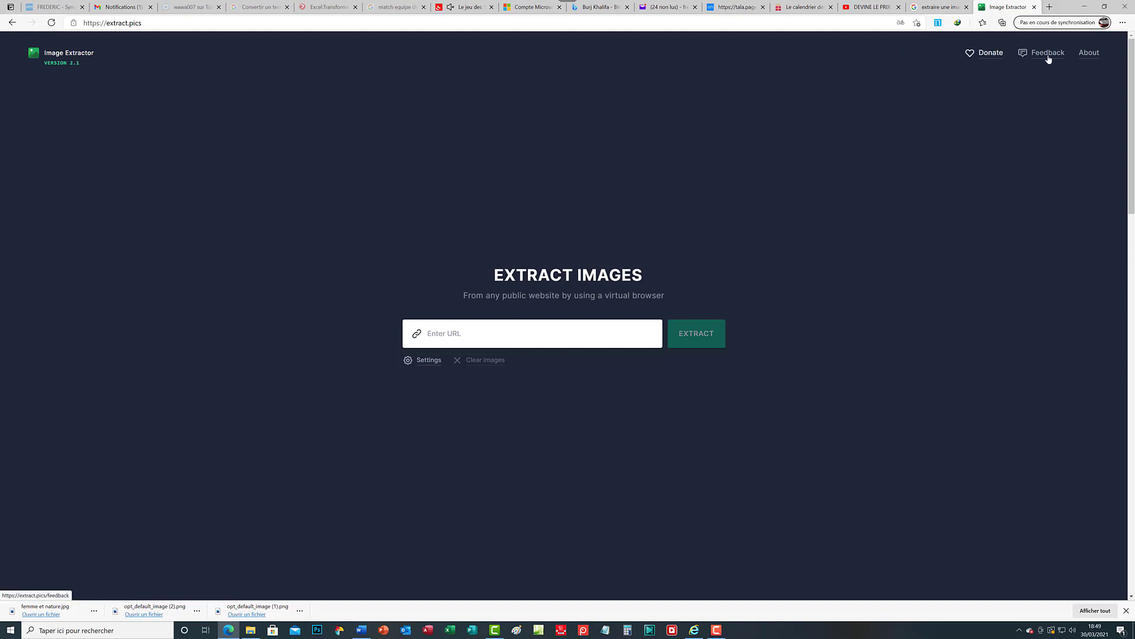
# Read the extract.pics About page from the introduction through the troubleshooting section, return to its beginning and minimize the browser window
pyautogui.click(1090, 53)
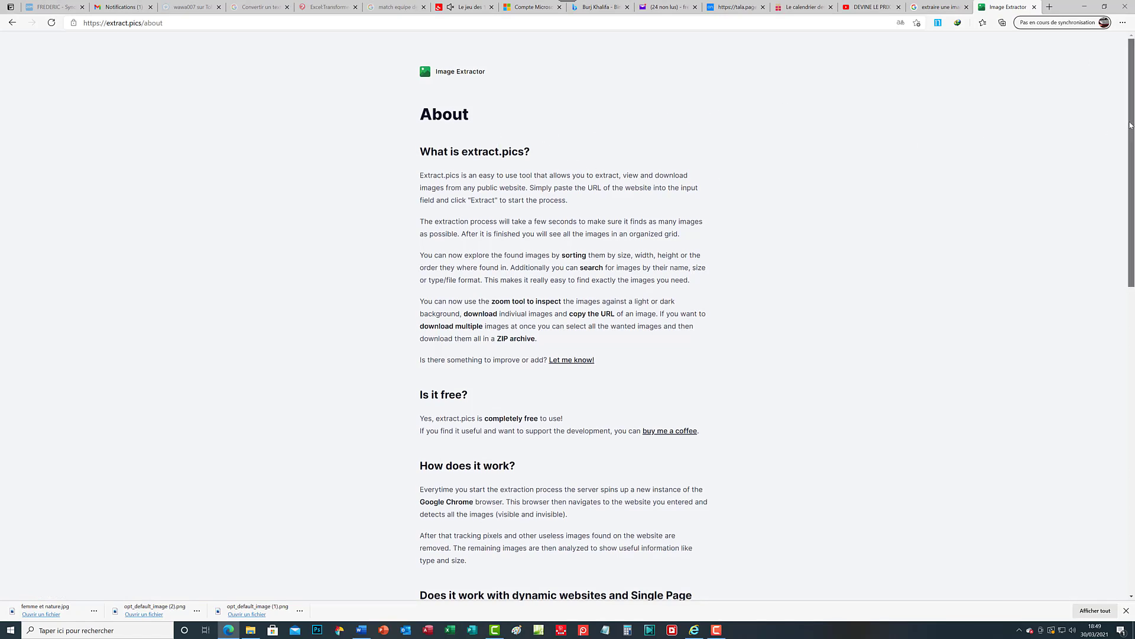
pyautogui.moveTo(1131, 123); pyautogui.dragTo(1131, 224)
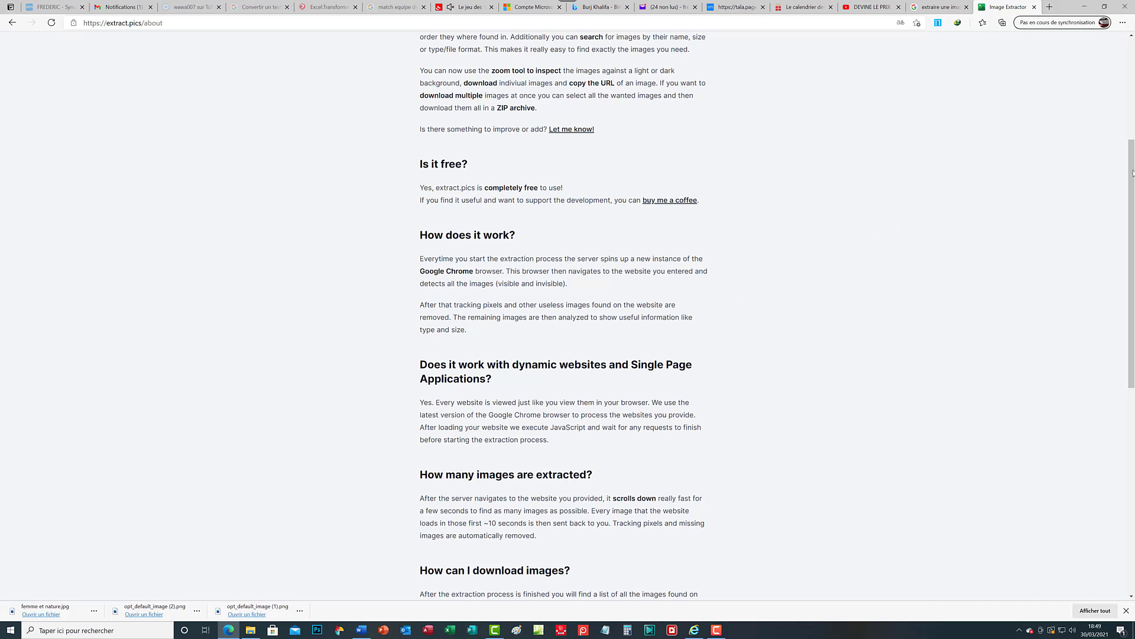
pyautogui.scroll(-2, 1130, 295)
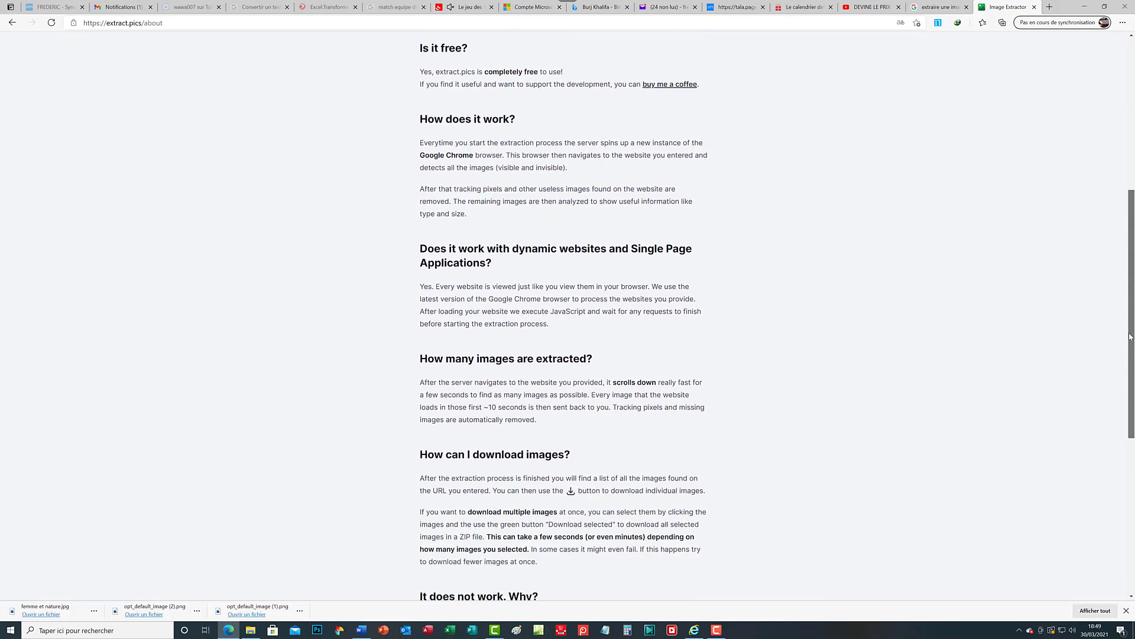
pyautogui.scroll(-2, 1130, 336)
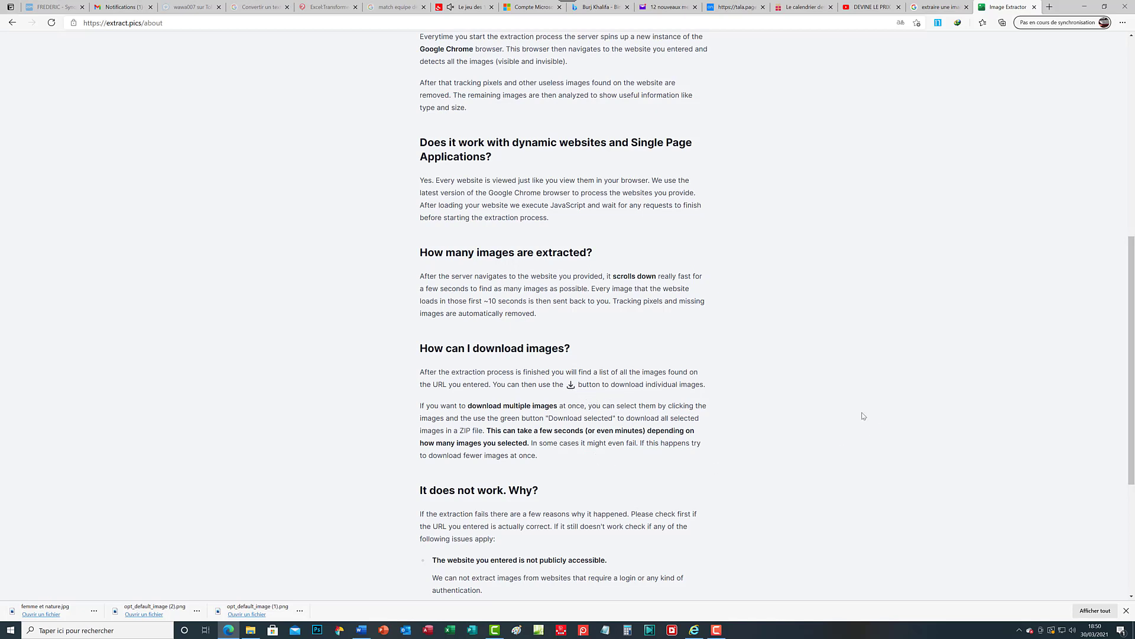
pyautogui.moveTo(1130, 325); pyautogui.dragTo(1130, 434)
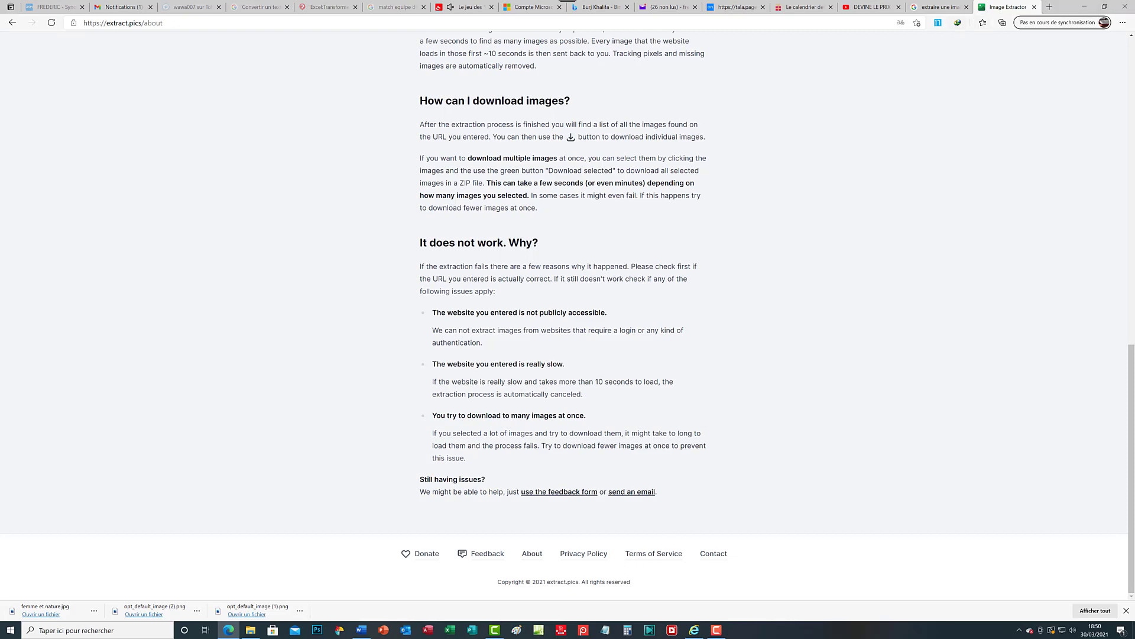
pyautogui.scroll(10, 568, 319)
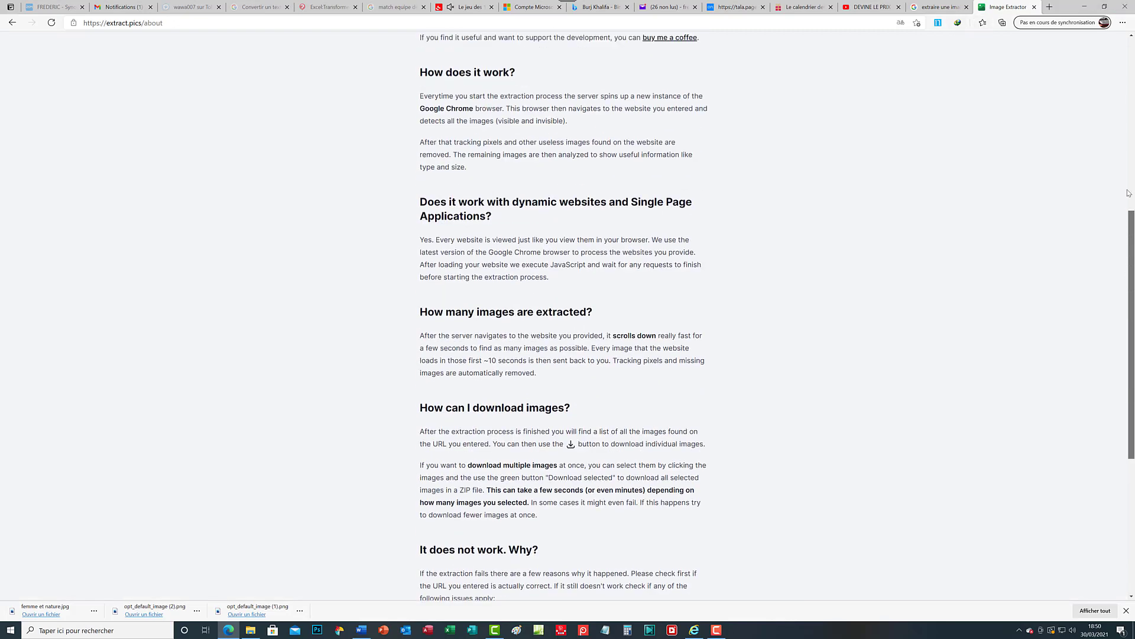
pyautogui.scroll(2, 568, 320)
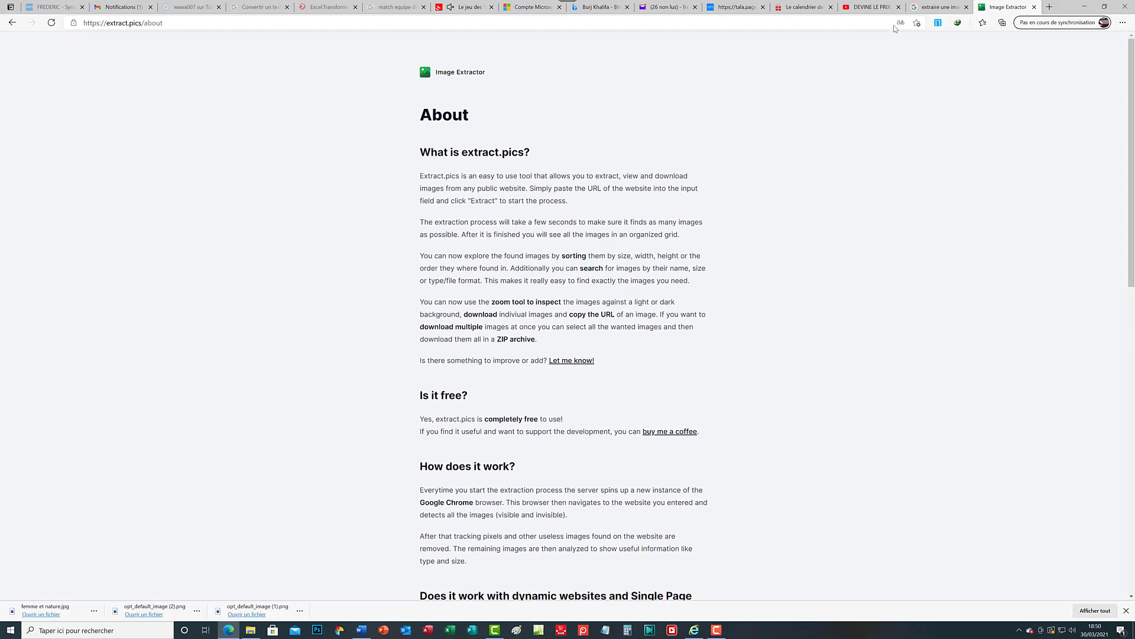
pyautogui.click(1091, 8)
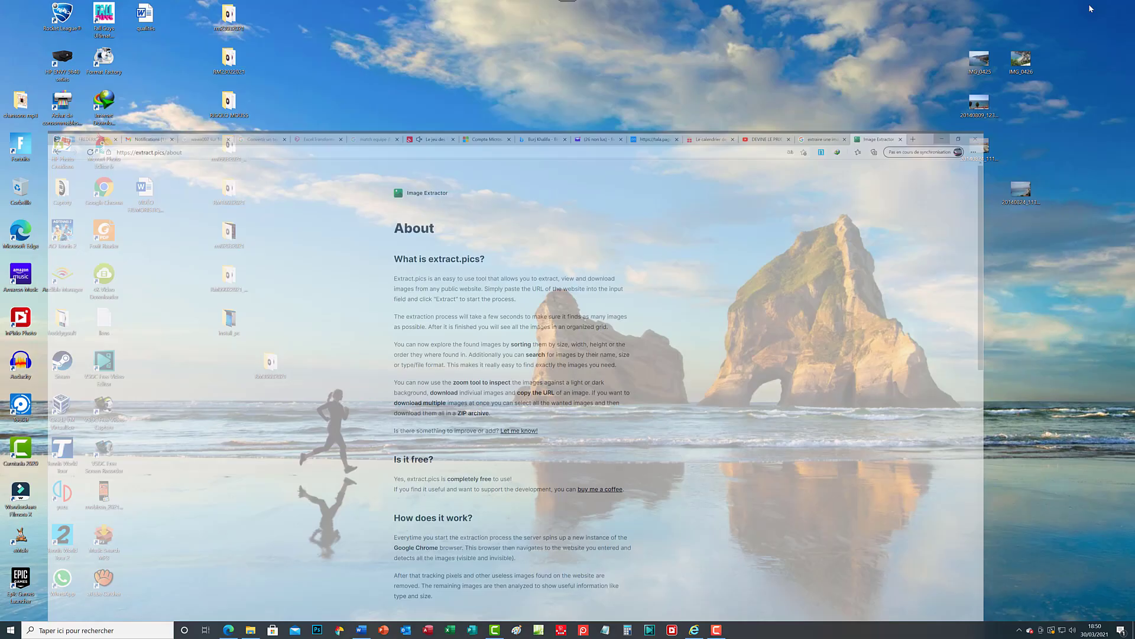